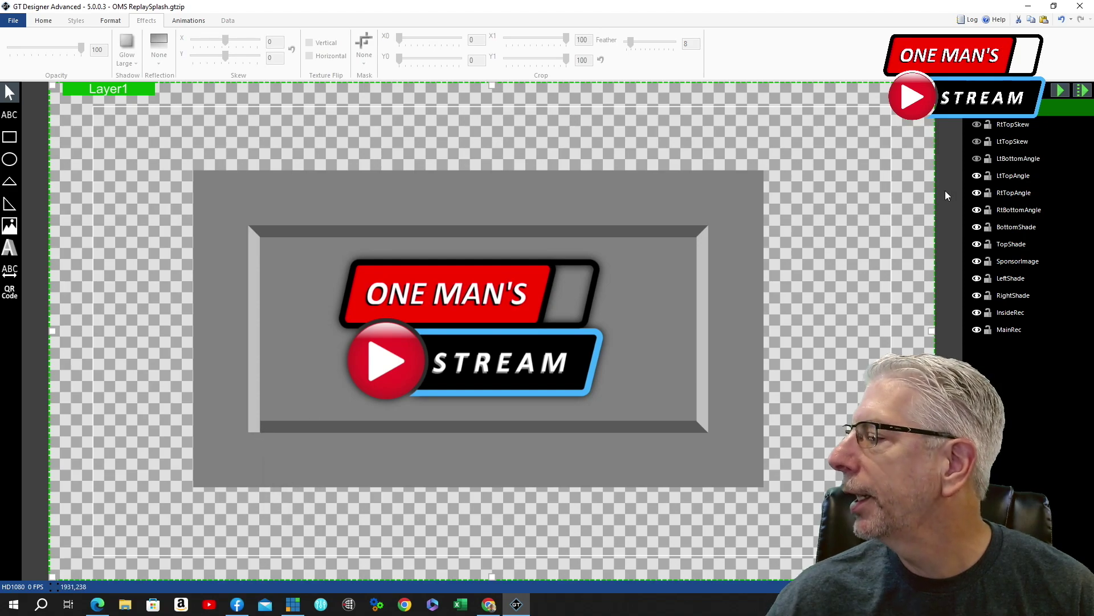
Step: Hide the LtTopAngle, RtTopAngle and RtBottomAngle corner pieces
left_click(976, 177)
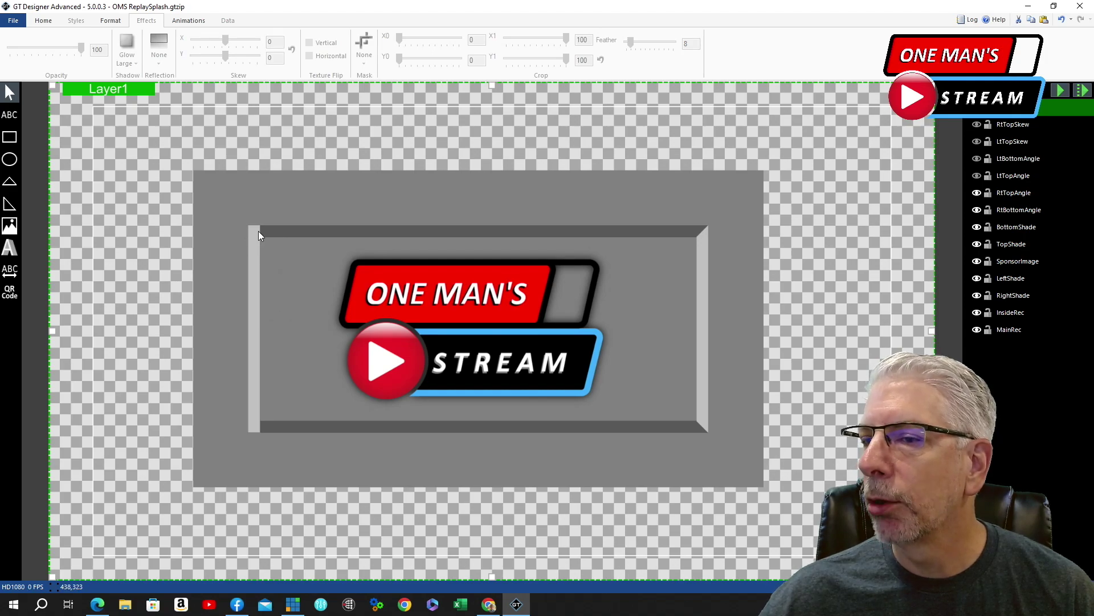
left_click(977, 193)
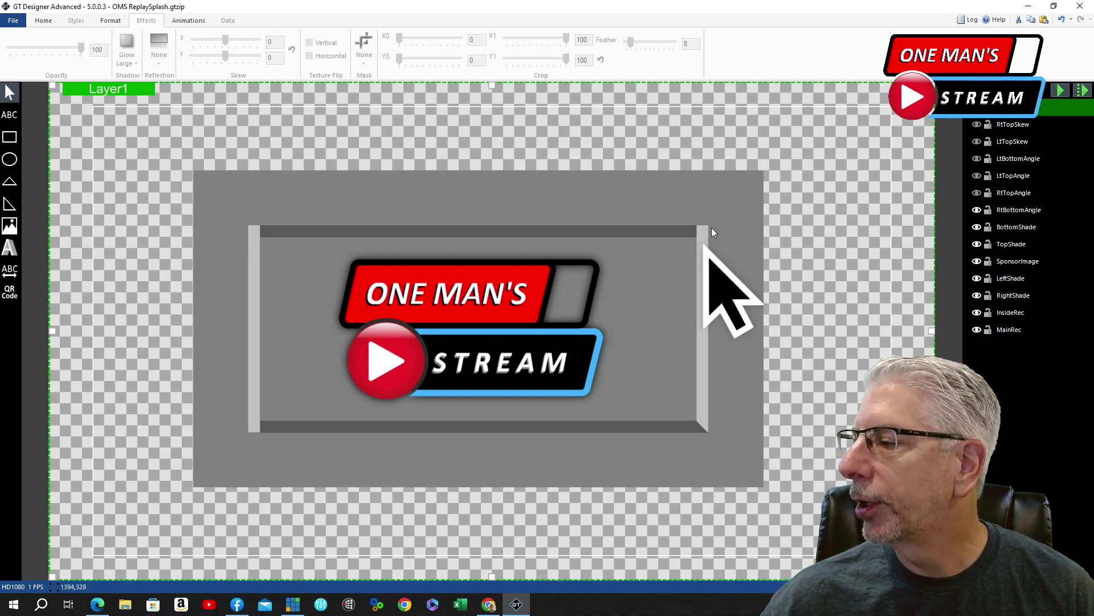
left_click(976, 210)
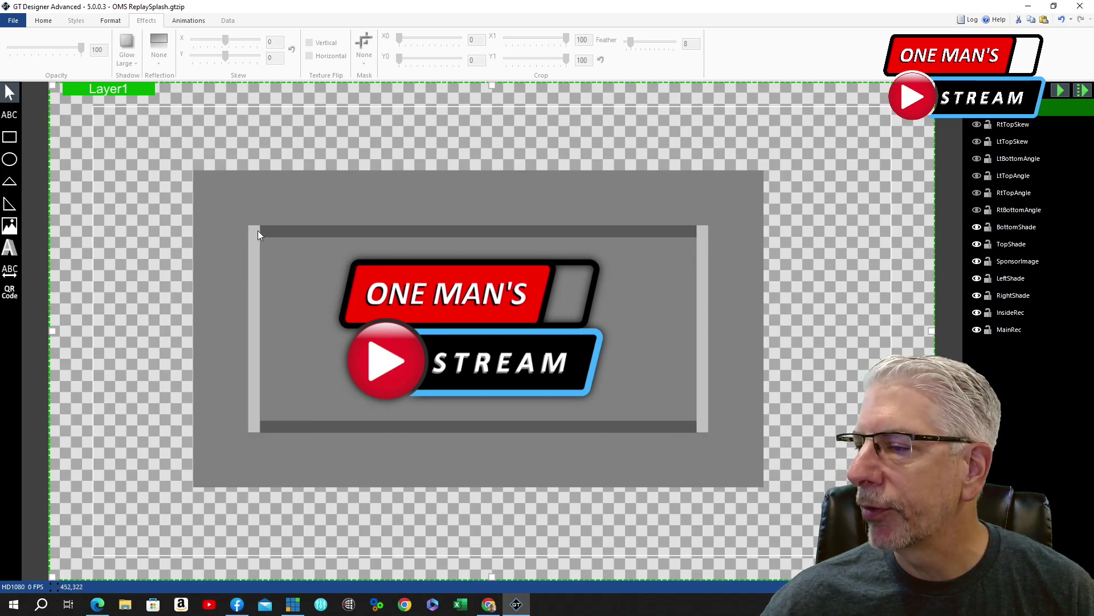
Step: Hide the BottomShade, TopShade, SponsorImage, LeftShade and RightShade objects
left_click(977, 228)
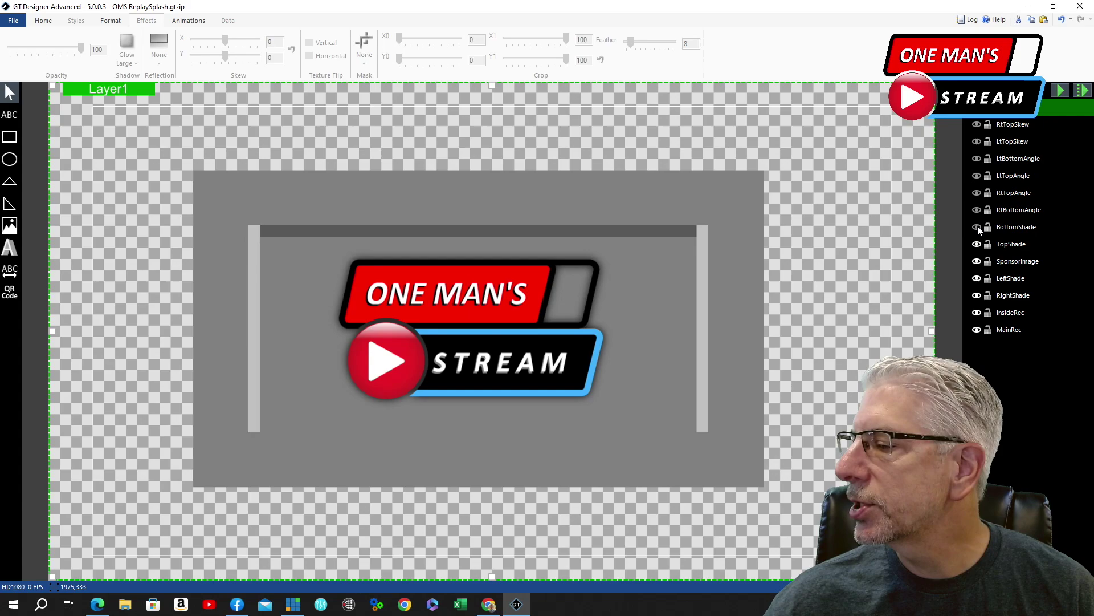
left_click(977, 245)
left_click(977, 262)
left_click(977, 278)
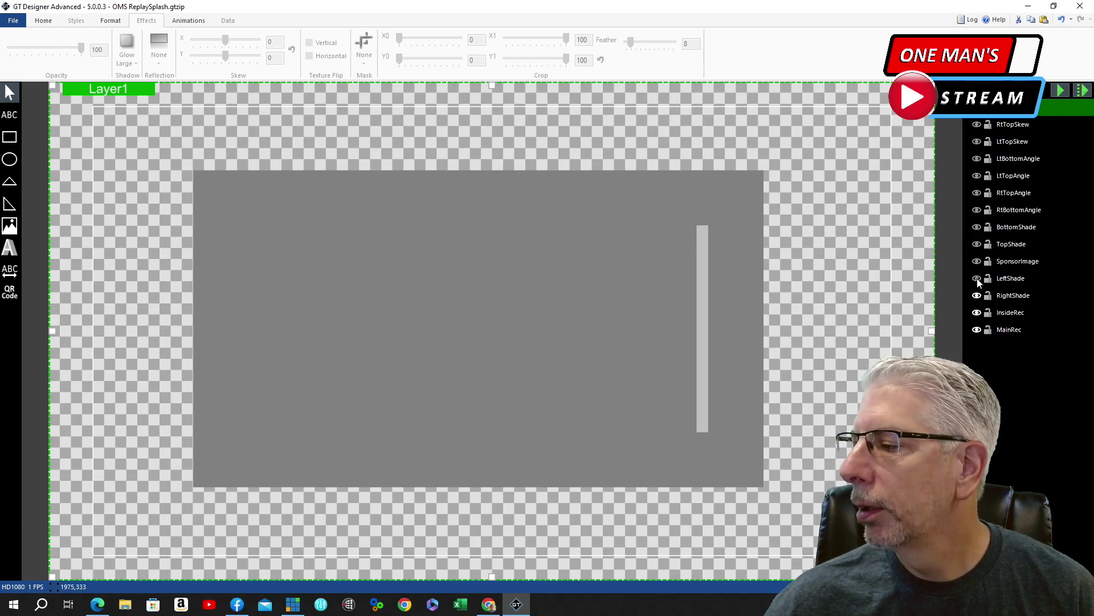
left_click(977, 296)
Step: Show SponsorImage again and set its shadow to None
left_click(977, 261)
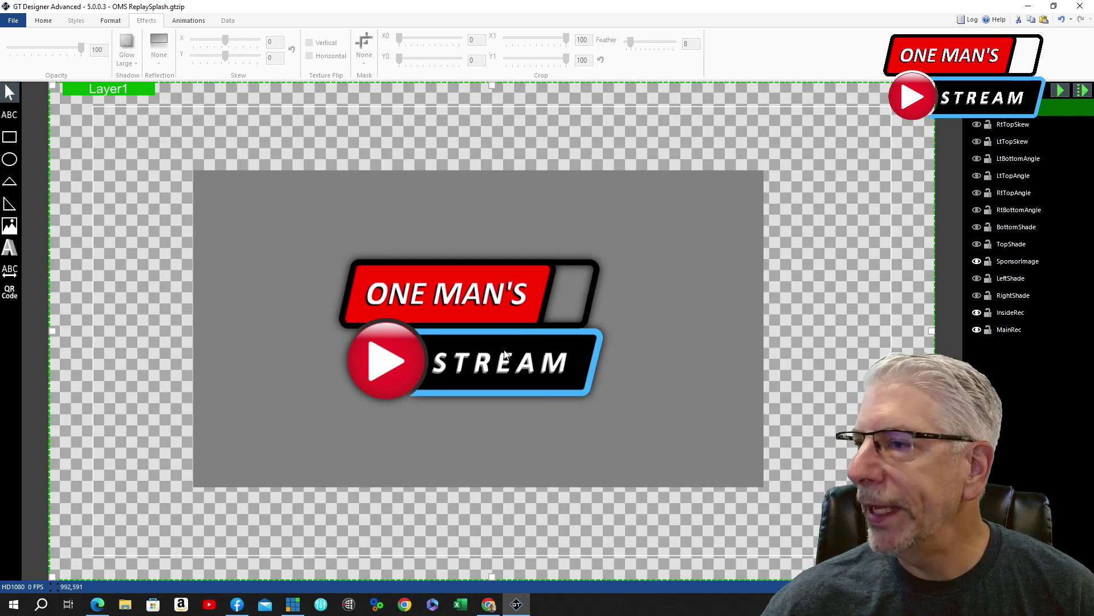
left_click(595, 329)
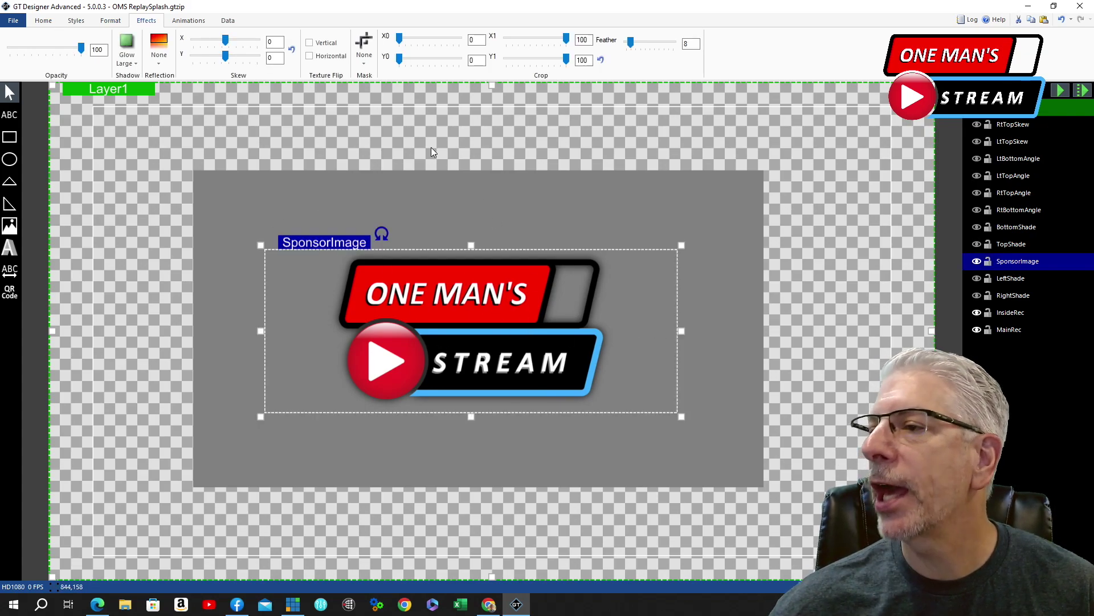
left_click(134, 64)
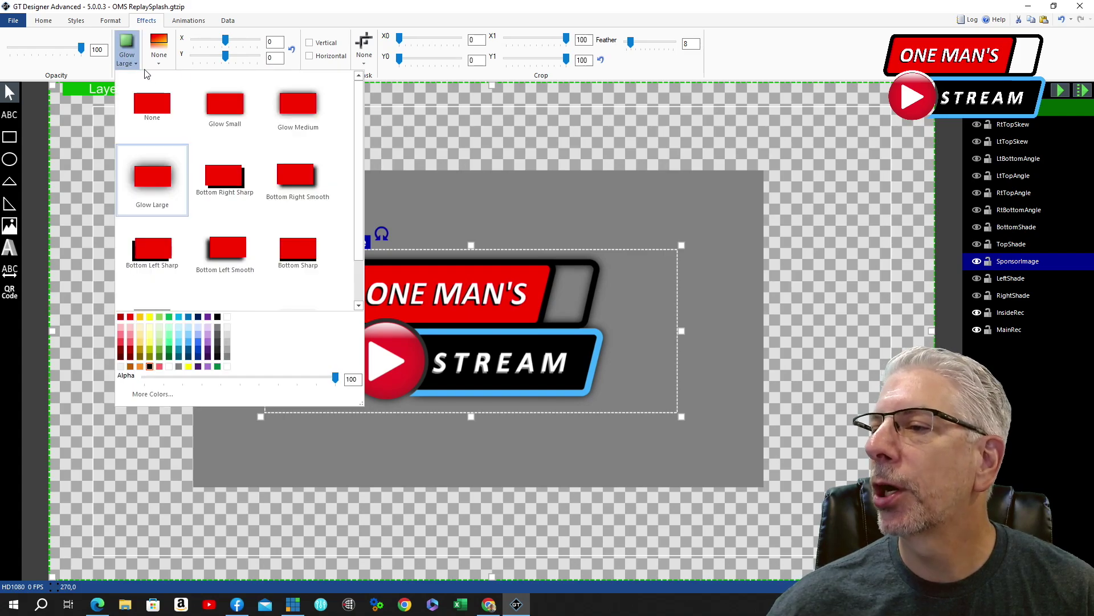
left_click(160, 106)
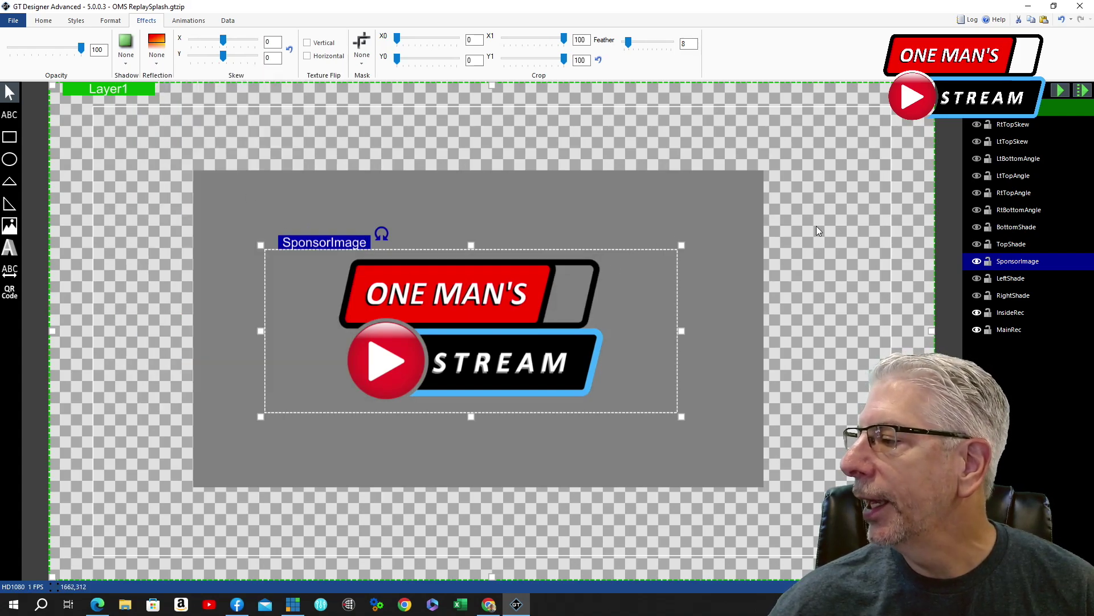
left_click(817, 227)
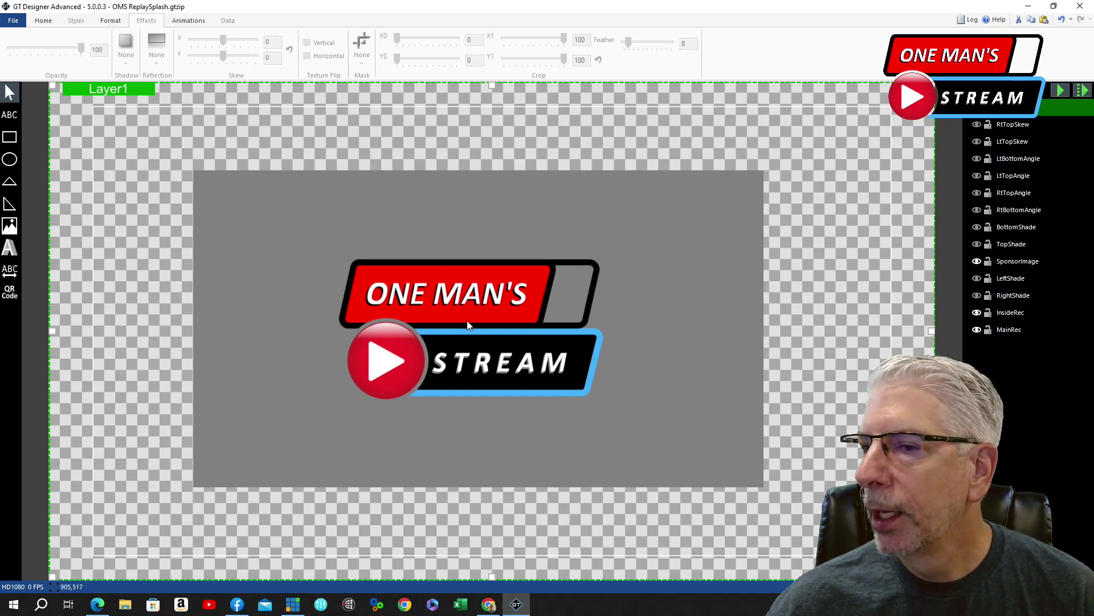
Step: Hide SponsorImage and InsideRec, and draw a new rectangle covering the whole main grey panel
left_click(1059, 89)
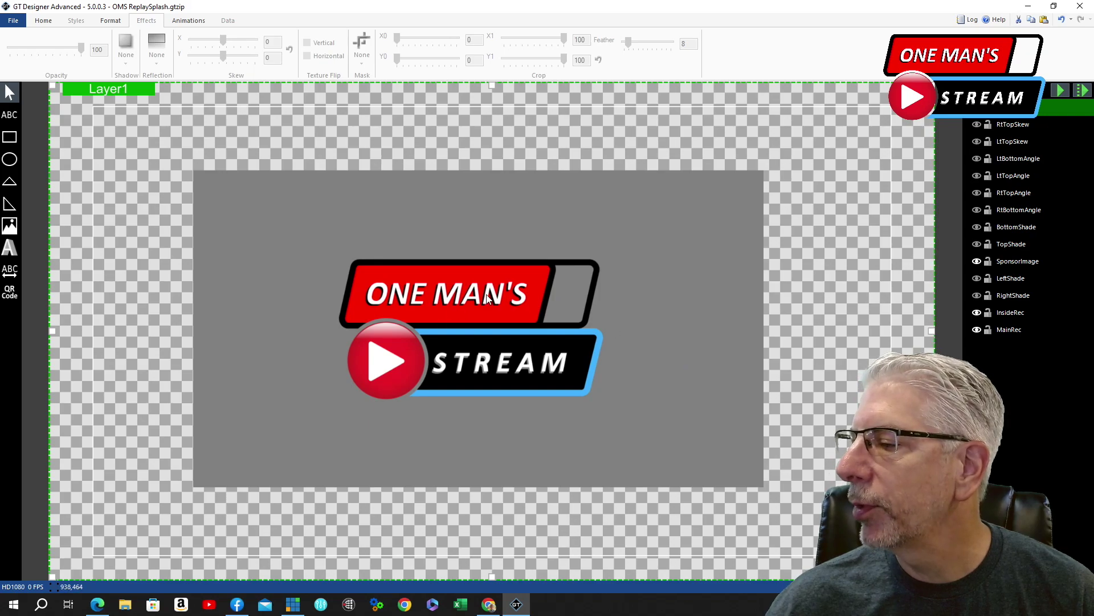
left_click(977, 262)
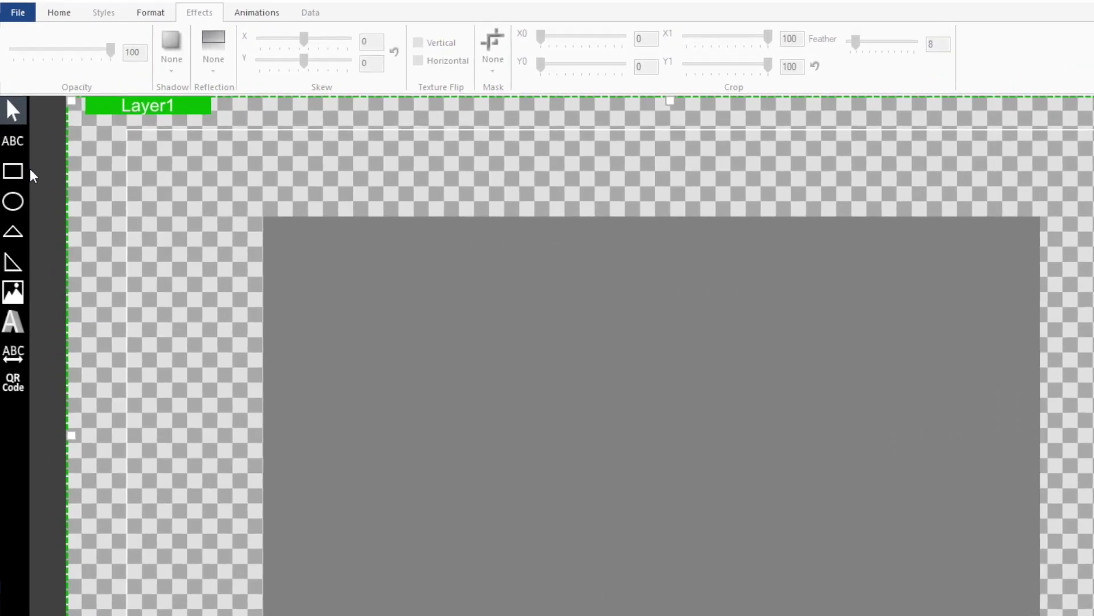
left_click(13, 171)
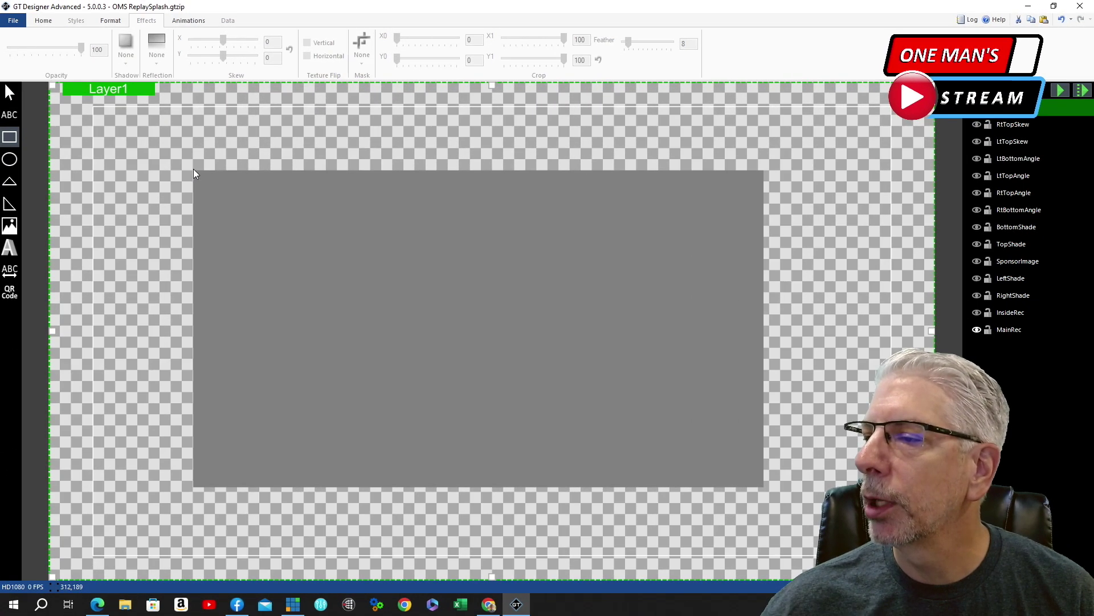
left_click_drag(205, 177, 764, 486)
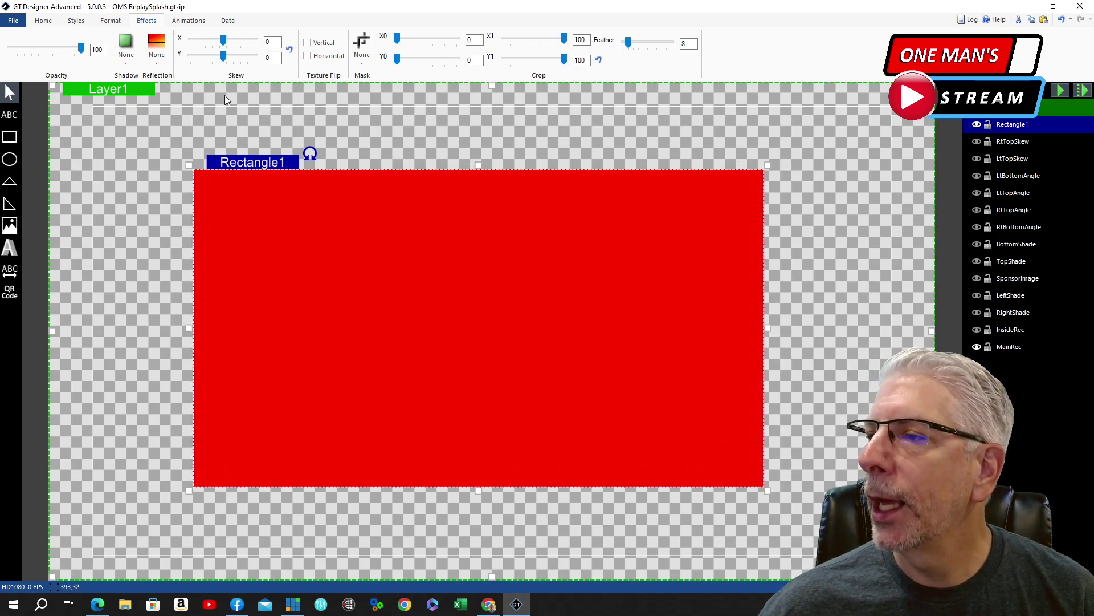
Step: Fill the new full-size rectangle with the same medium grey as MainRec and deselect it
left_click(44, 20)
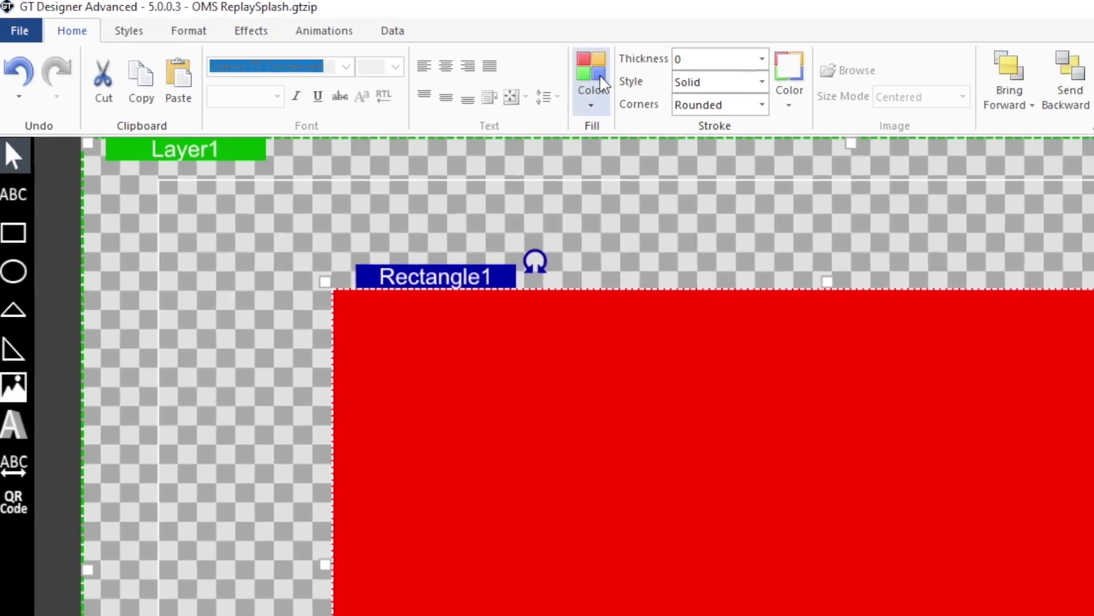
left_click(593, 106)
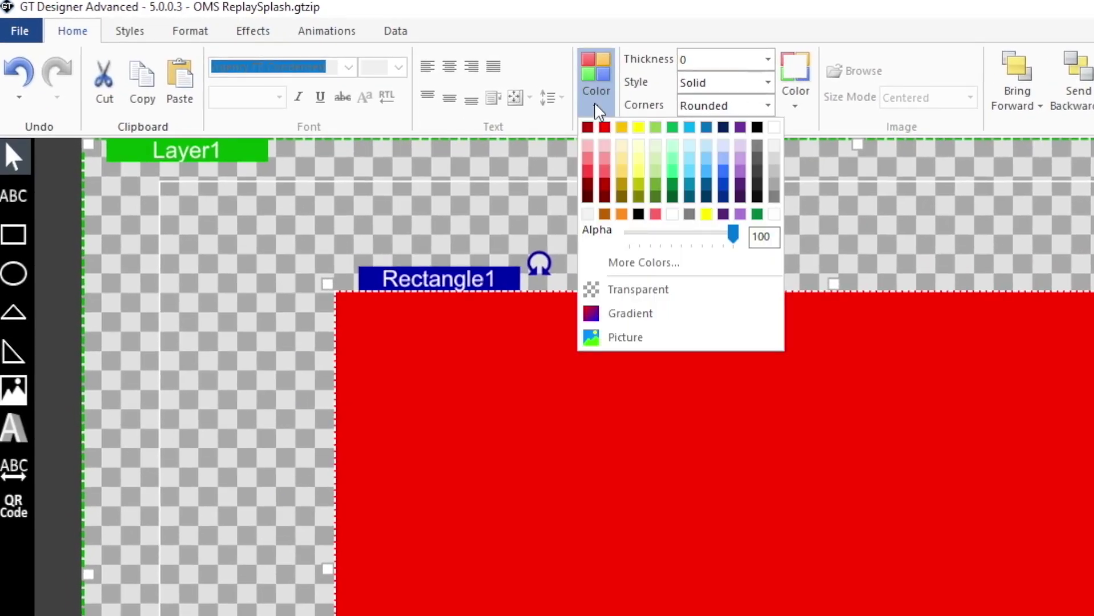
left_click(775, 172)
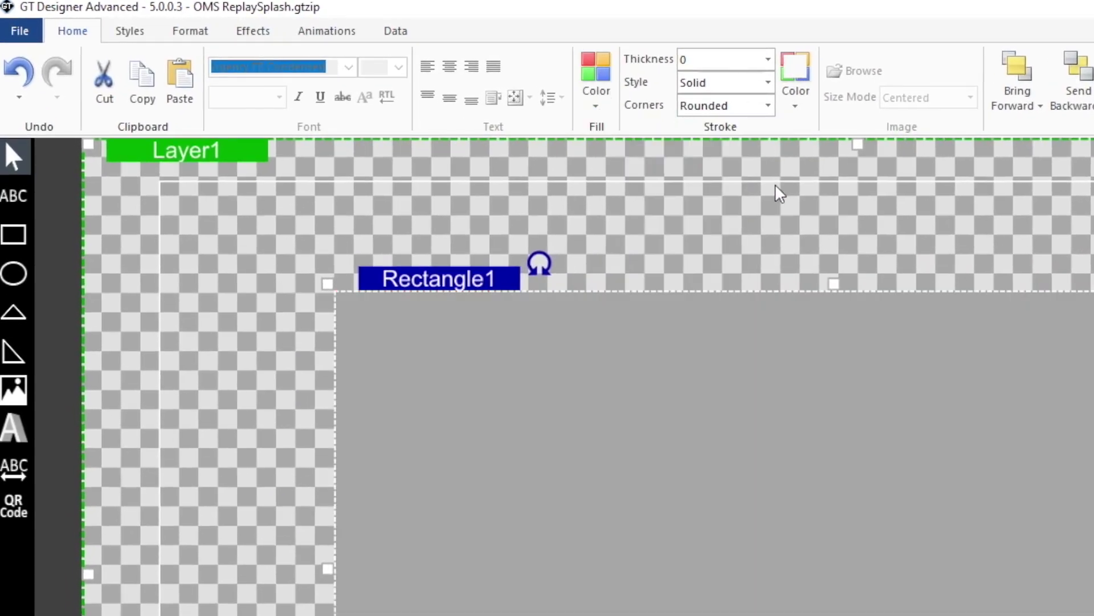
left_click(596, 106)
left_click(776, 184)
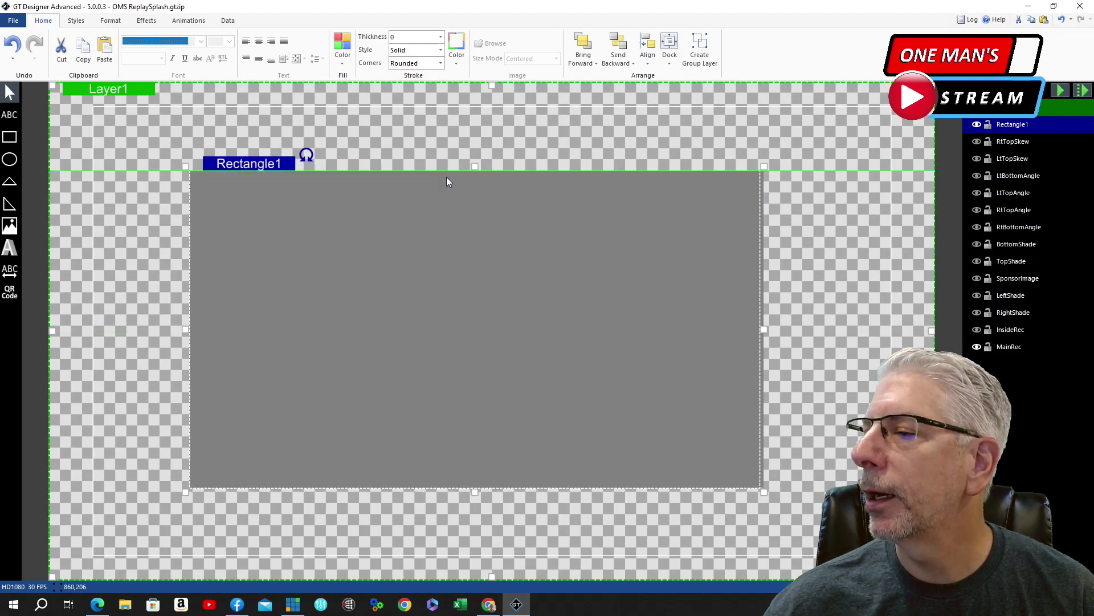
key("Escape")
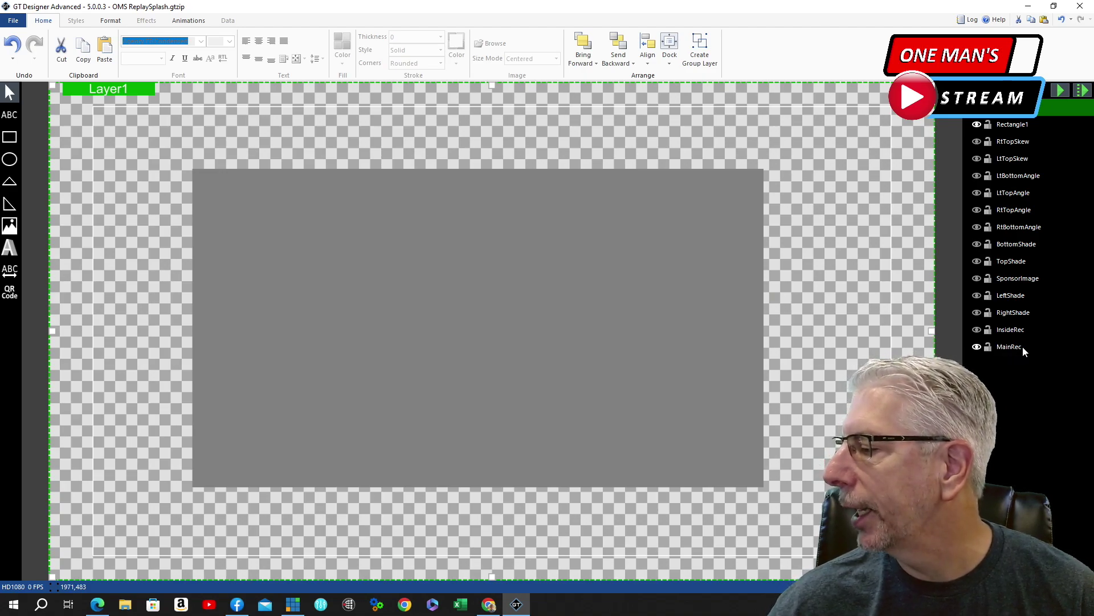
Step: Fill the InsideRec rectangle with light grey to make it stand out, and hide it again
left_click(979, 332)
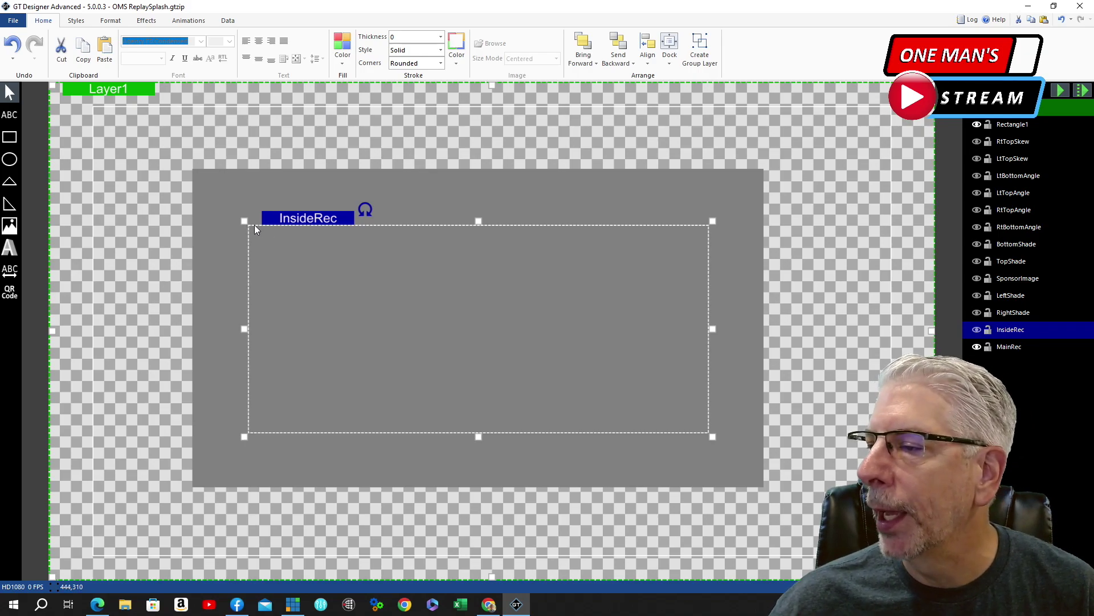
left_click(342, 57)
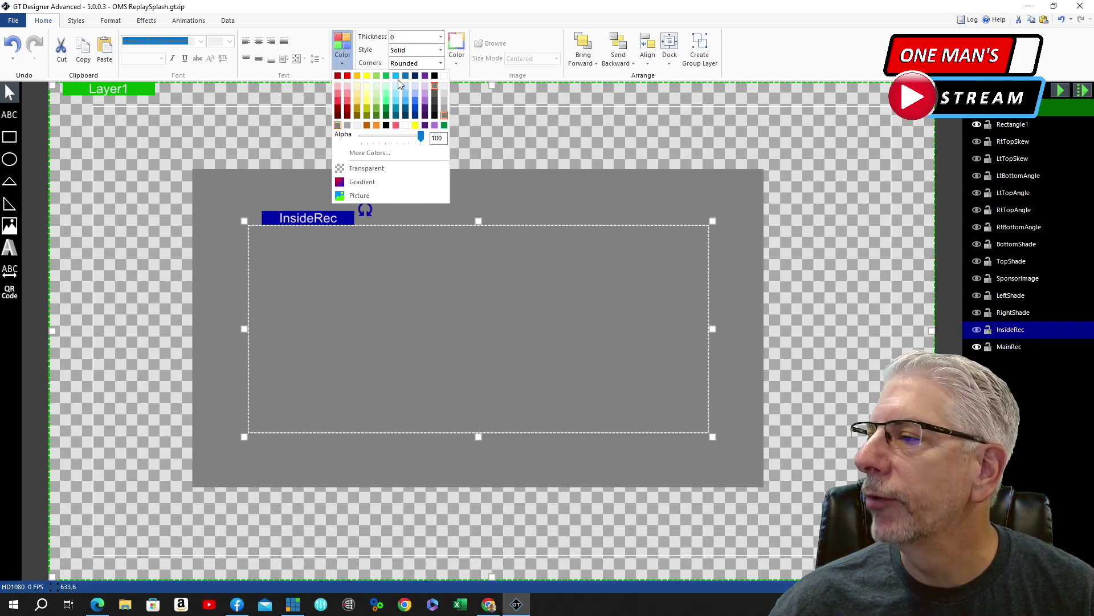
left_click(444, 93)
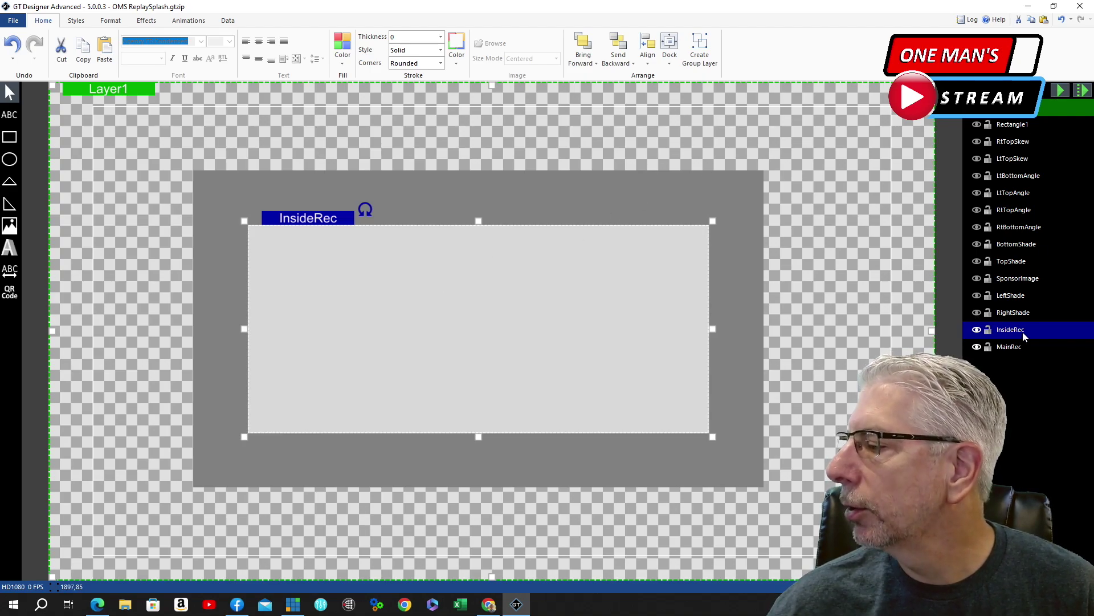
left_click(978, 330)
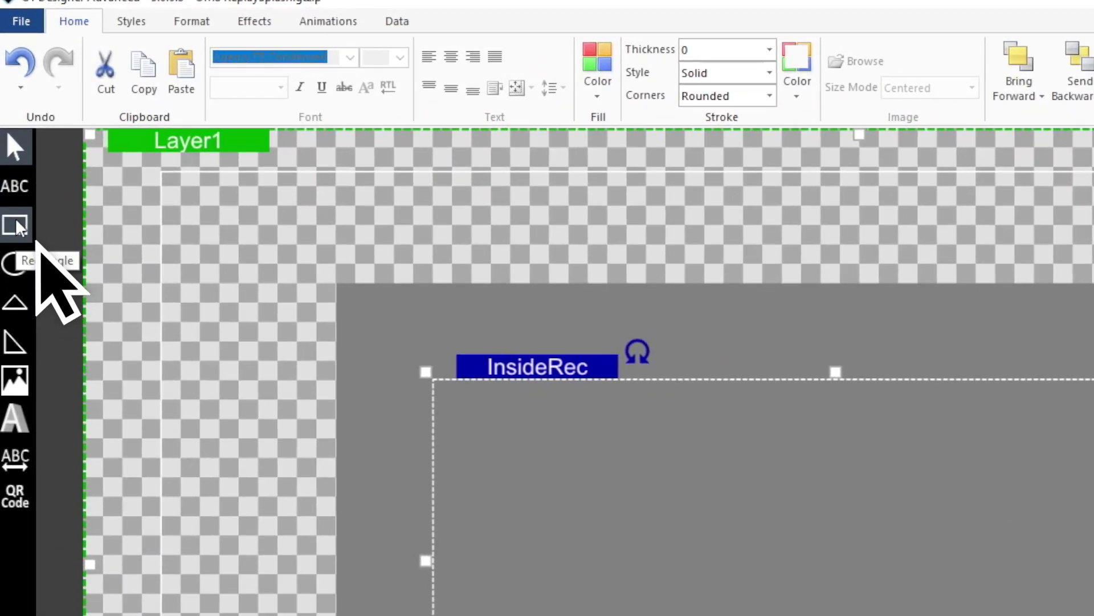
Step: Draw a smaller rectangle inside the main grey panel and fill it with light grey
left_click(15, 225)
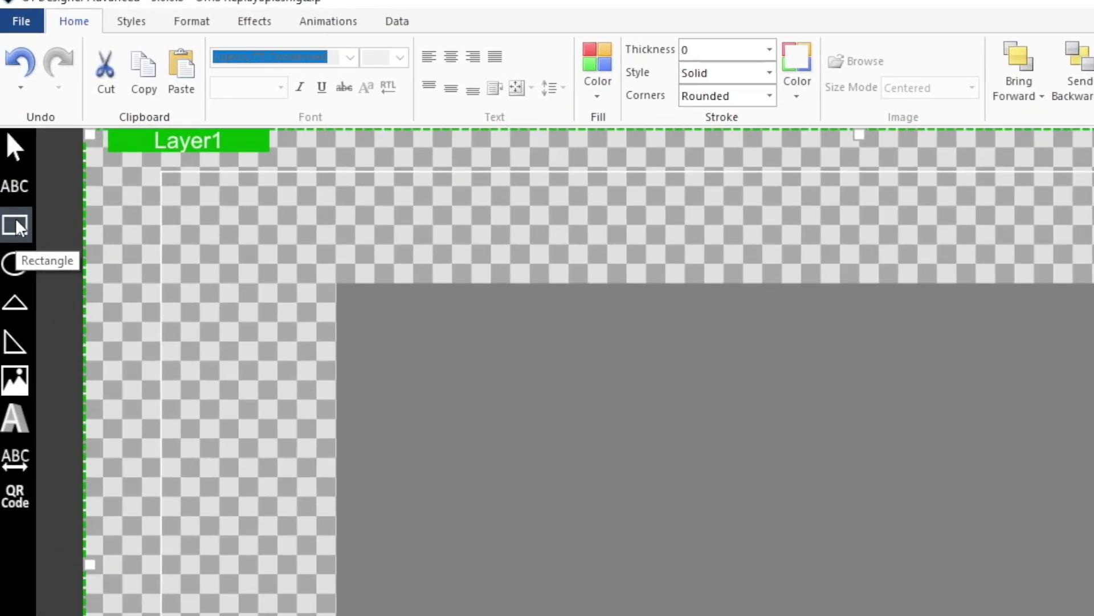
left_click_drag(450, 388, 1093, 615)
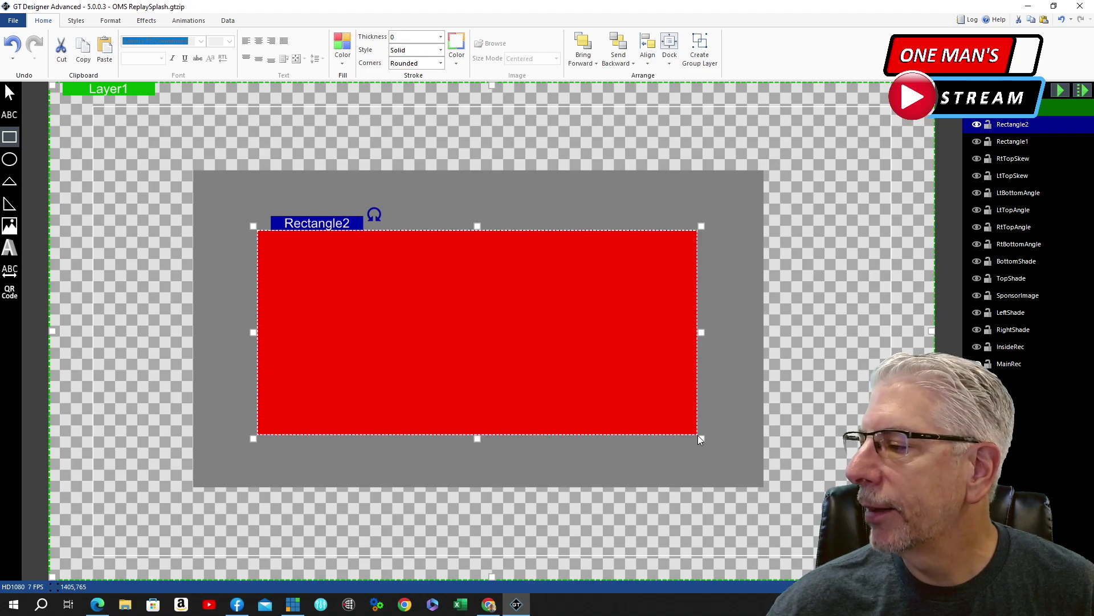
left_click(344, 64)
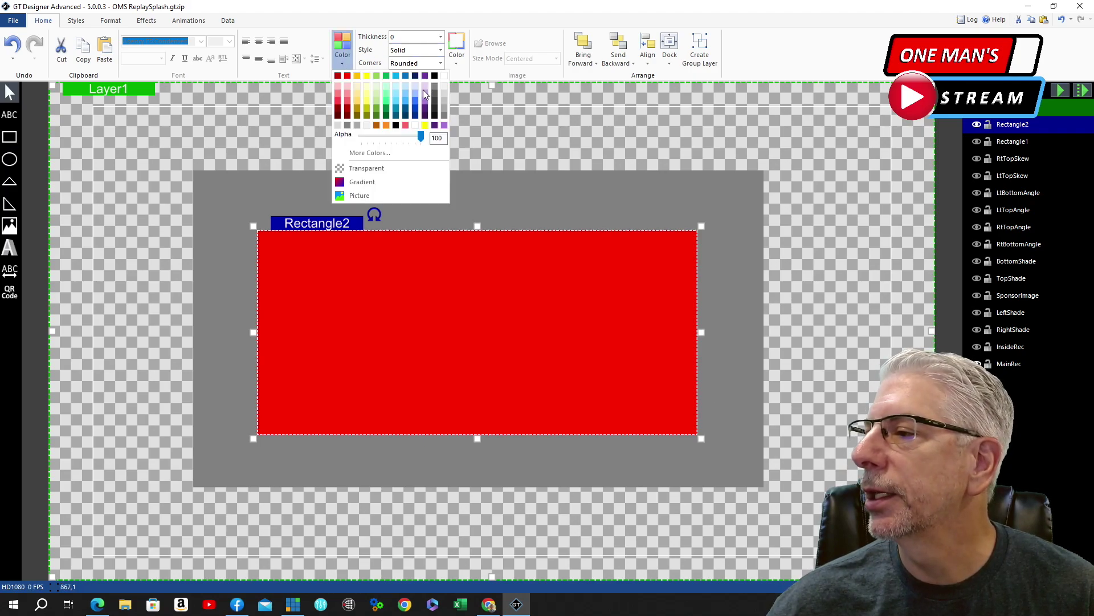
left_click(444, 94)
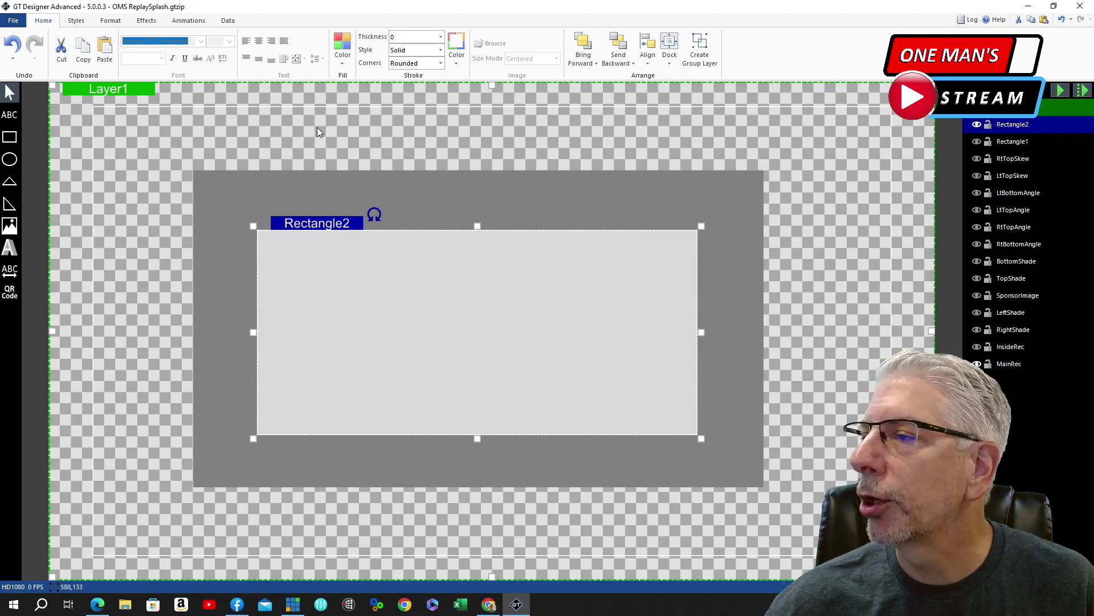
Step: Change the inner rectangle's fill to the medium grey of the main panel and deselect it
left_click(343, 62)
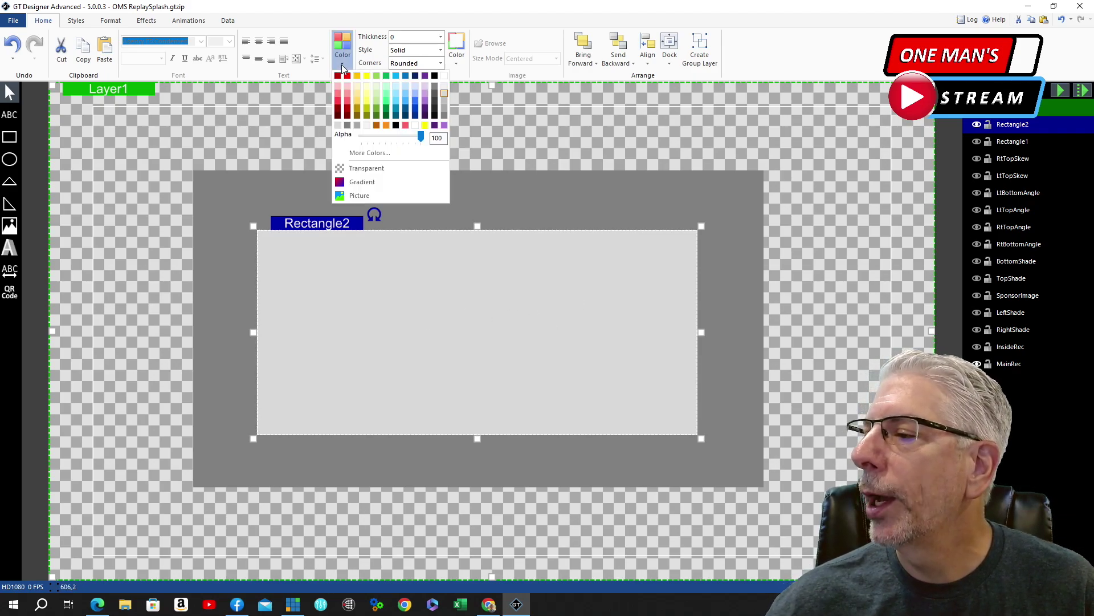
left_click(444, 110)
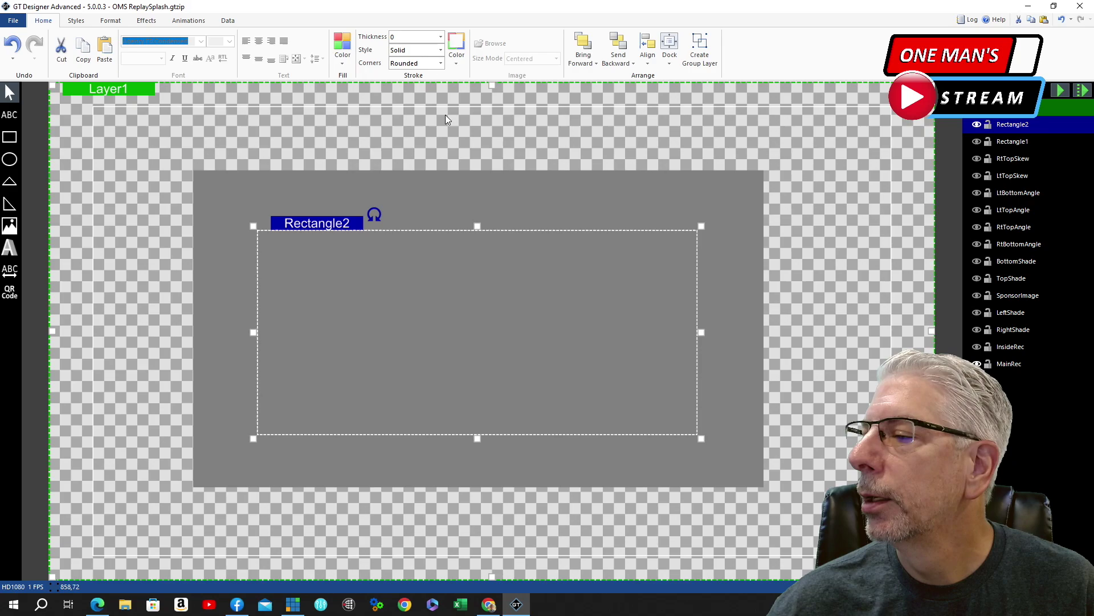
left_click(479, 146)
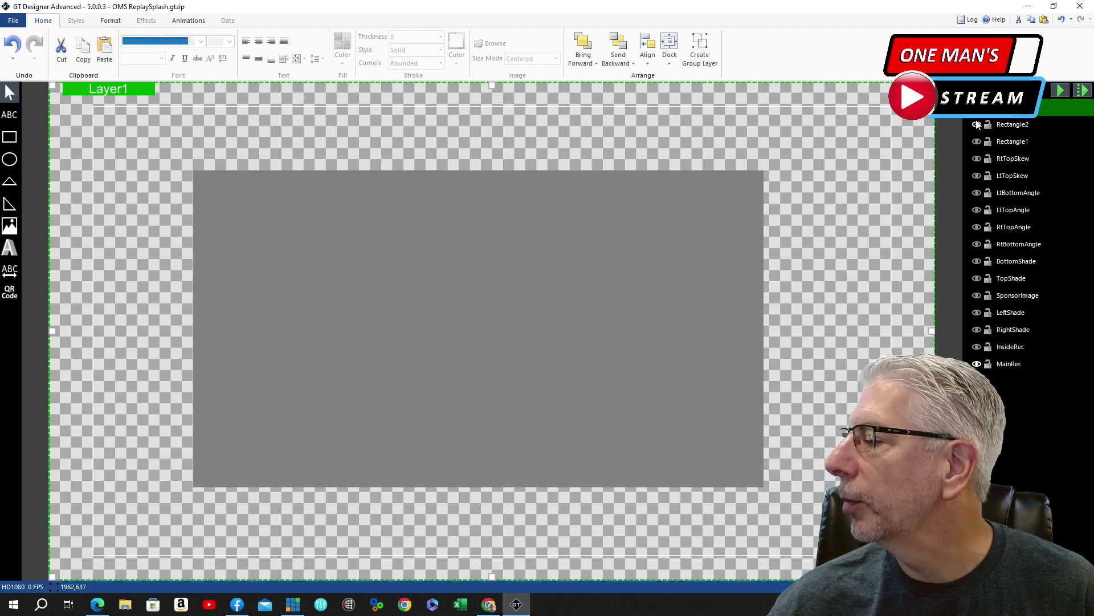
Step: Hide Rectangle2, show InsideRec and RightShade, and select InsideRec
left_click(978, 330)
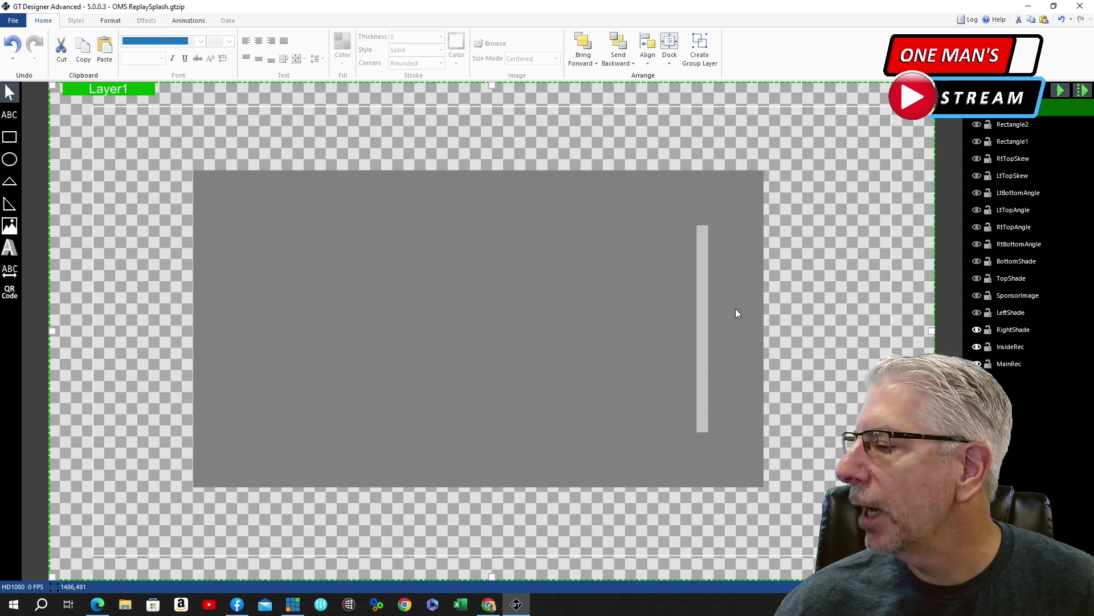
left_click(1010, 347)
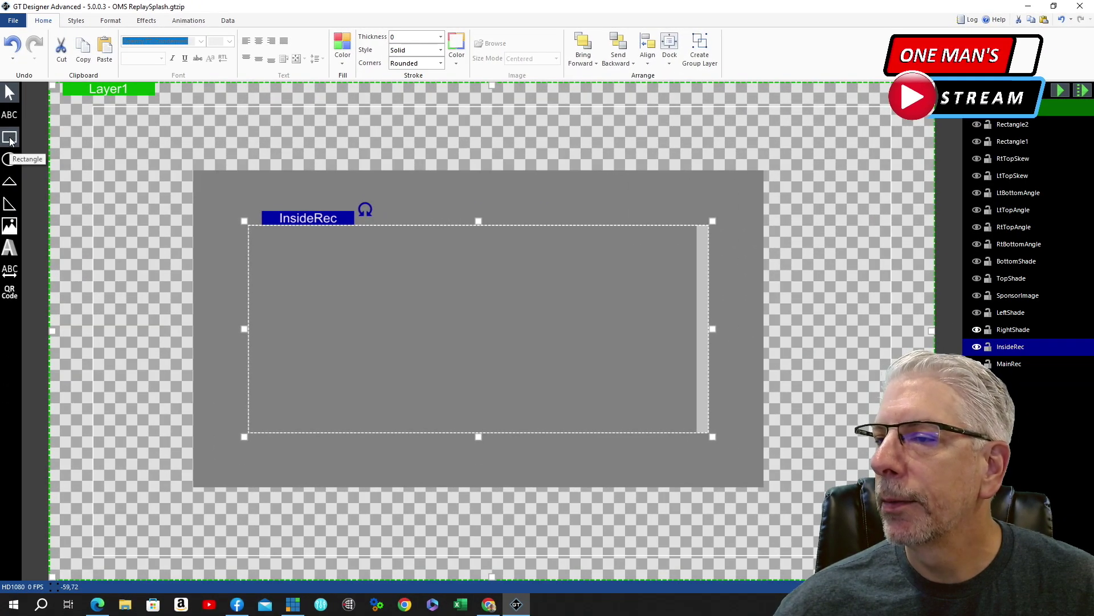
Step: Draw a tall narrow rectangle beside the right edge of the main panel and display RightShade's location and dimensions
left_click(10, 141)
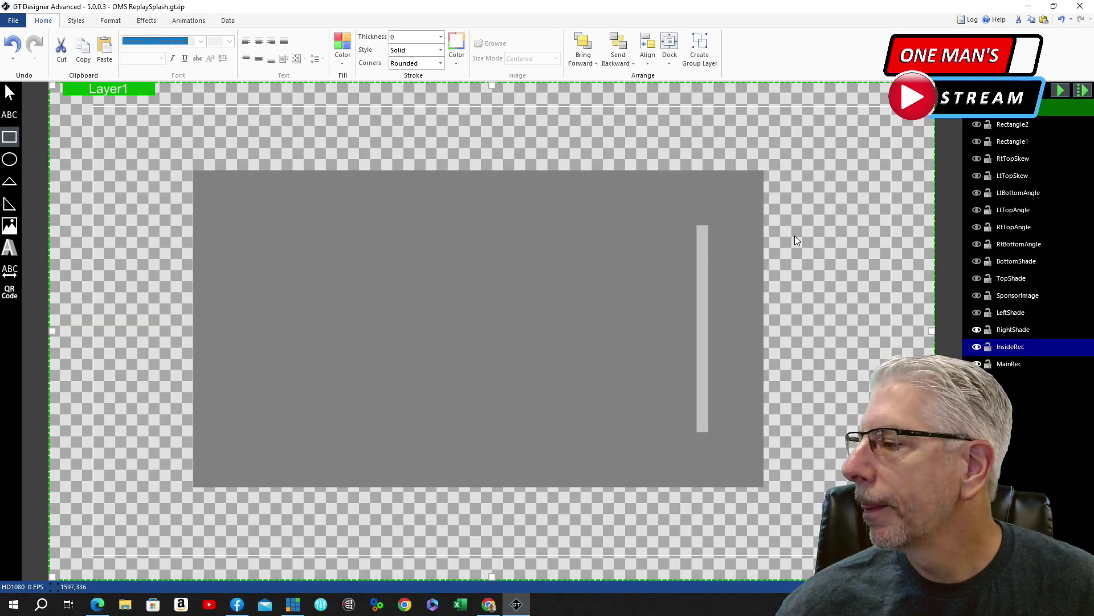
mouse_move(800, 217)
left_mouse_down()
mouse_move(829, 222)
mouse_move(828, 481)
left_mouse_up()
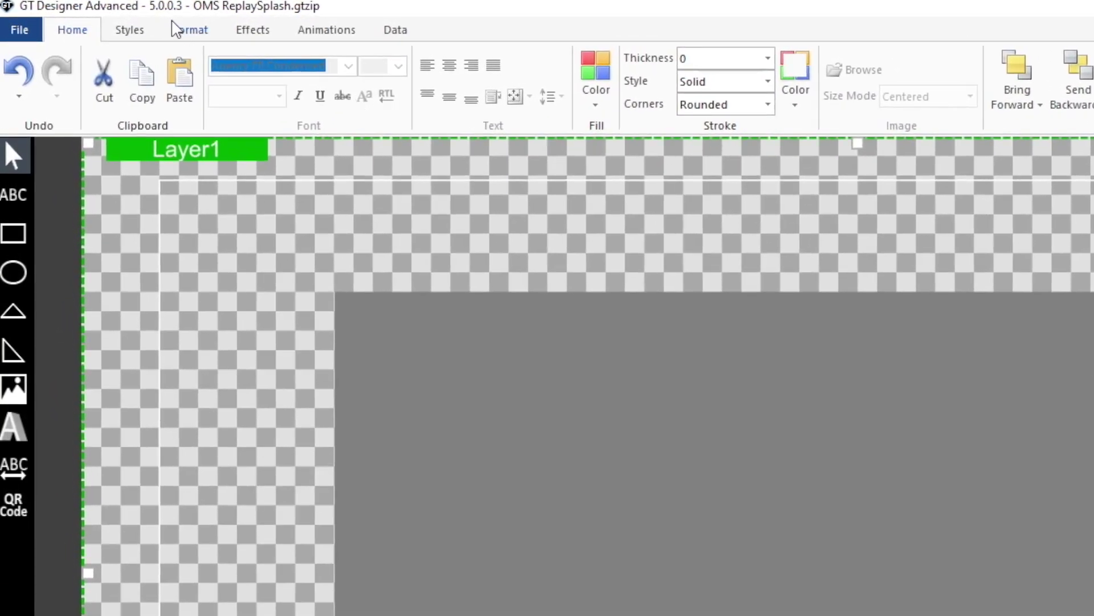
left_click(202, 35)
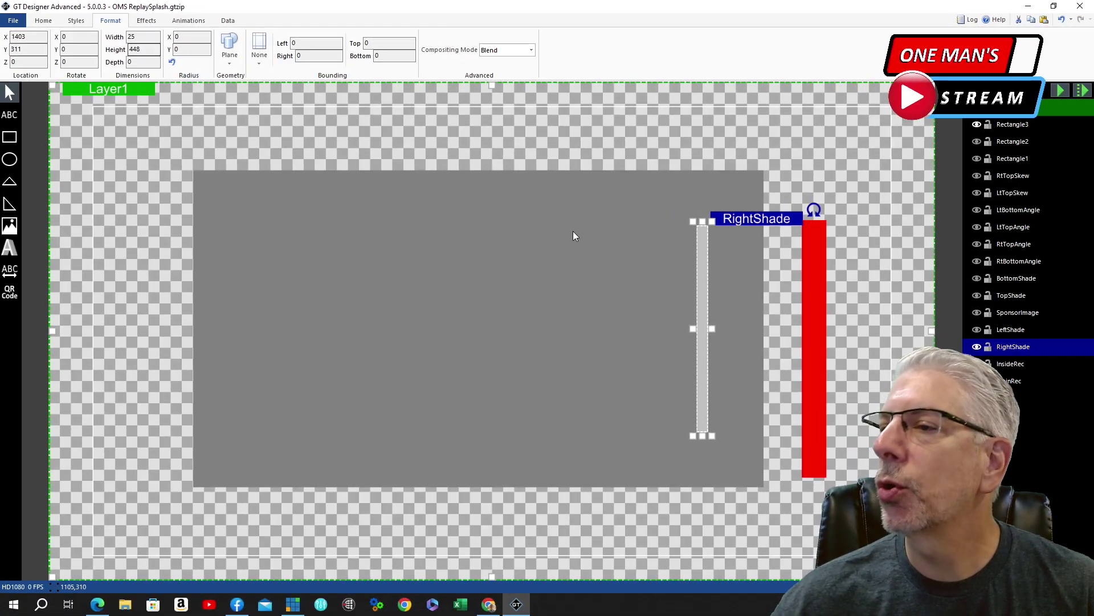
Step: Set the narrow red rectangle's width to 25 and height to 448, and deselect it
left_click(812, 266)
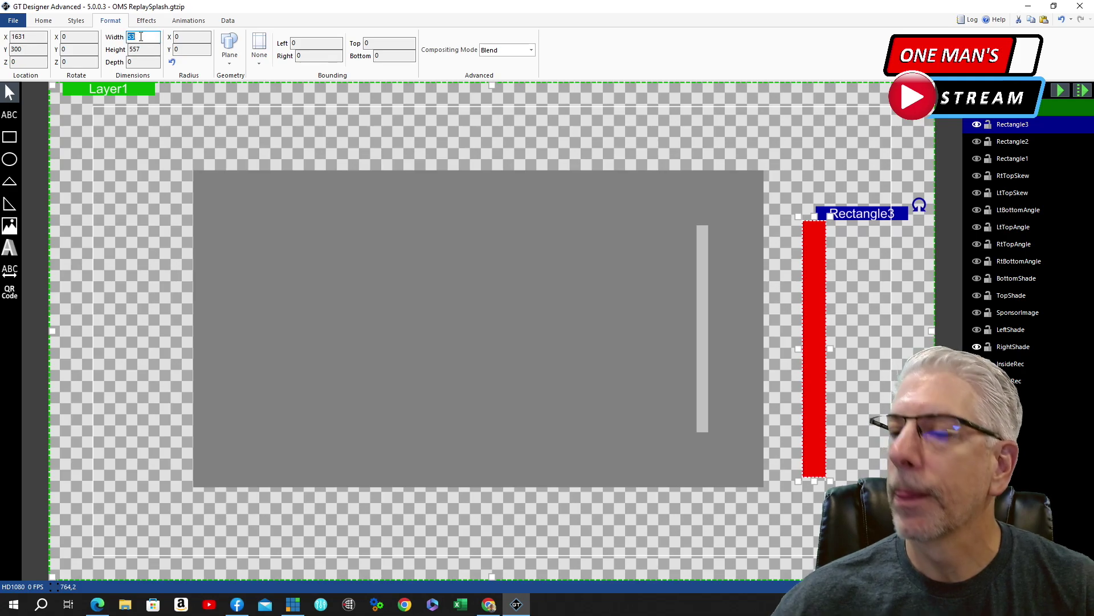
type("25")
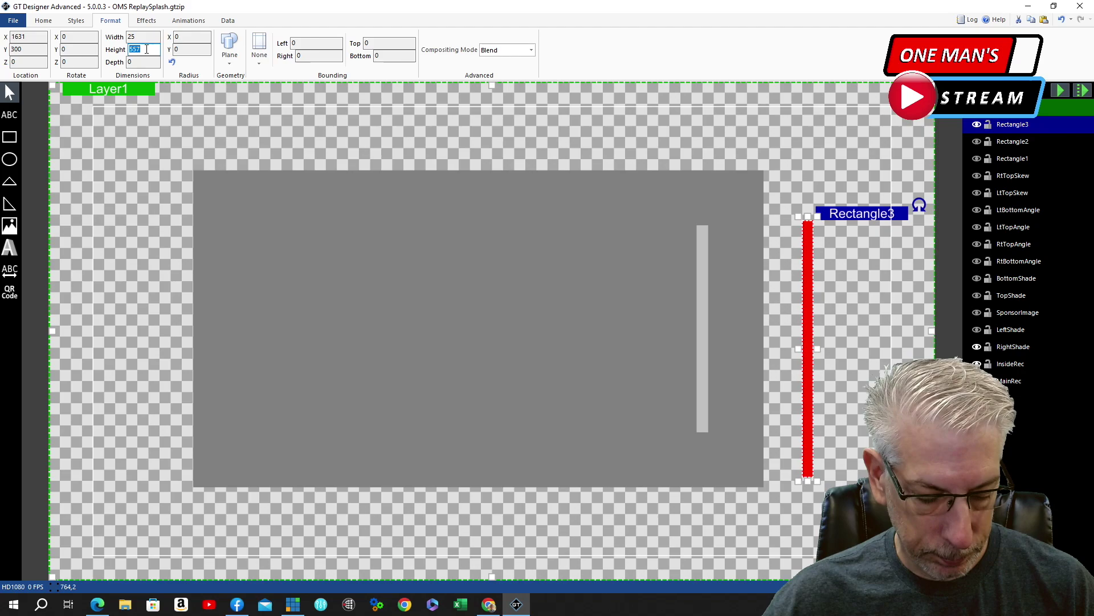
type("448")
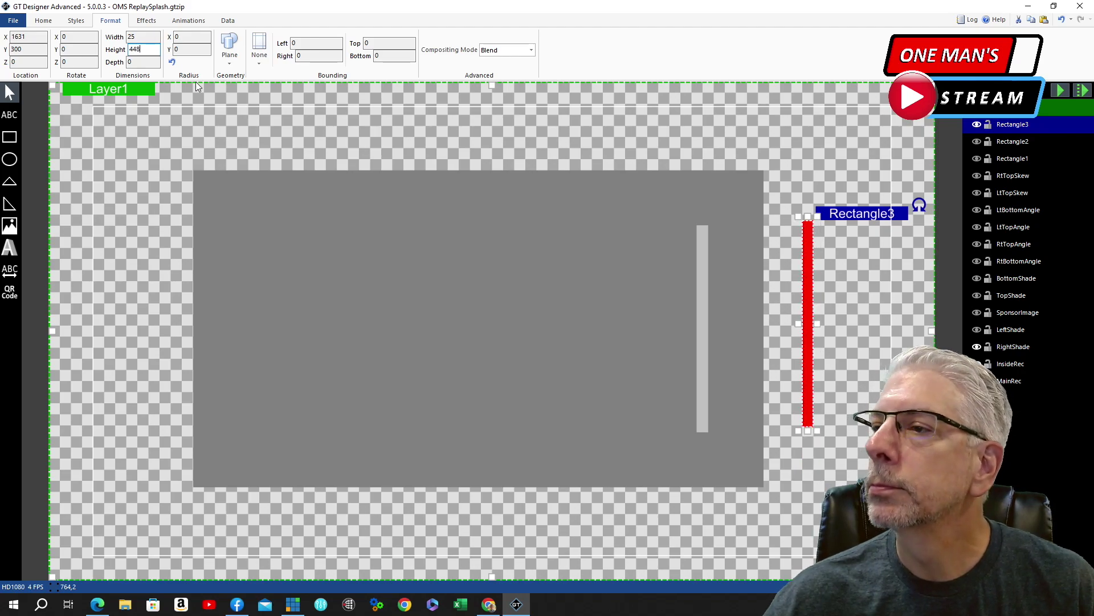
left_click(167, 133)
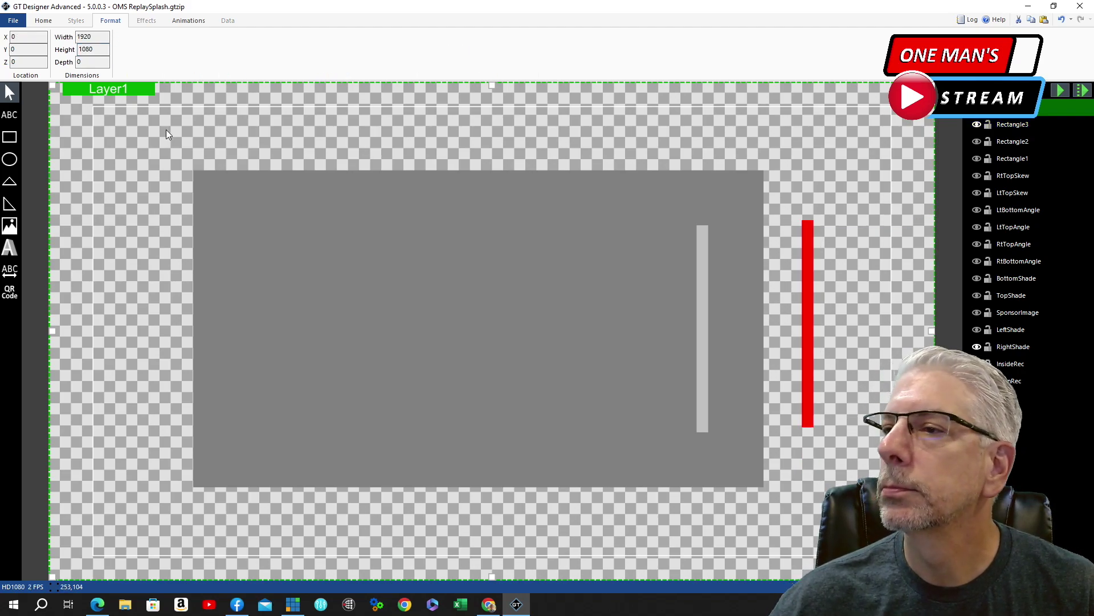
Step: Move Rectangle3 so it covers RightShade, at about X 1402.5 and Y 311, and hide it
left_click(806, 244)
left_click_drag(806, 244, 733, 222)
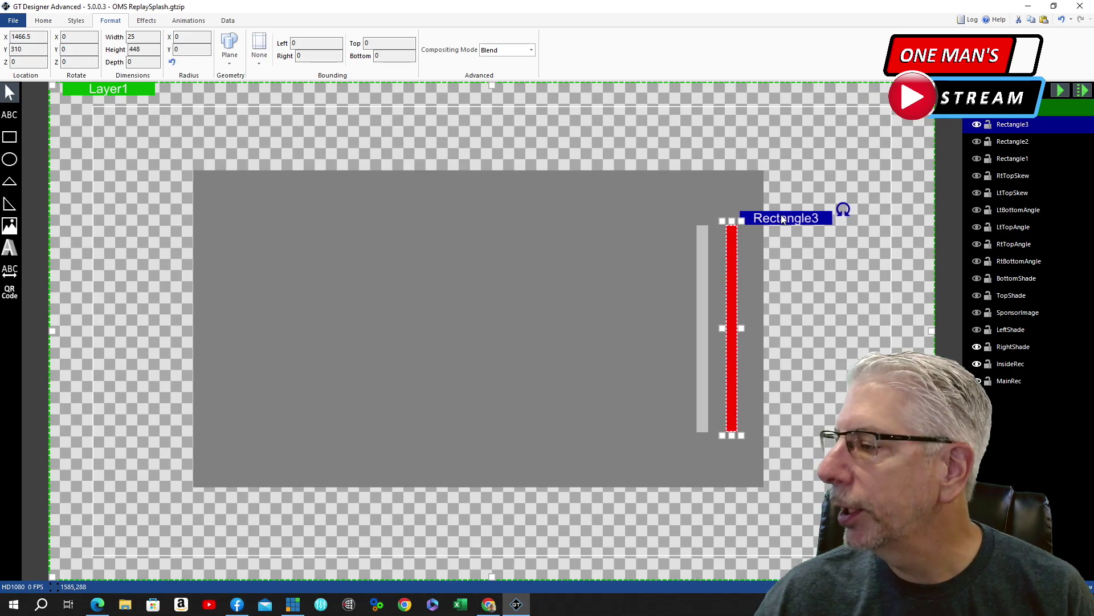
key("Left")
key("Left")
key("Left")
key("Left")
key("Left")
key("Left")
key("Left")
key("Left")
key("Left")
key("Left")
key("Left")
key("Left")
key("Left")
key("Left")
key("Left")
key("Left")
key("Left")
key("Left")
key("Left")
key("Left")
key("Left")
key("Left")
key("Left")
key("Left")
key("Left")
key("Left")
key("Left")
key("Left")
key("Left")
key("Left")
key("Left")
key("Left")
key("Left")
key("Left")
key("Left")
key("Left")
key("Left")
key("Left")
key("Left")
key("Left")
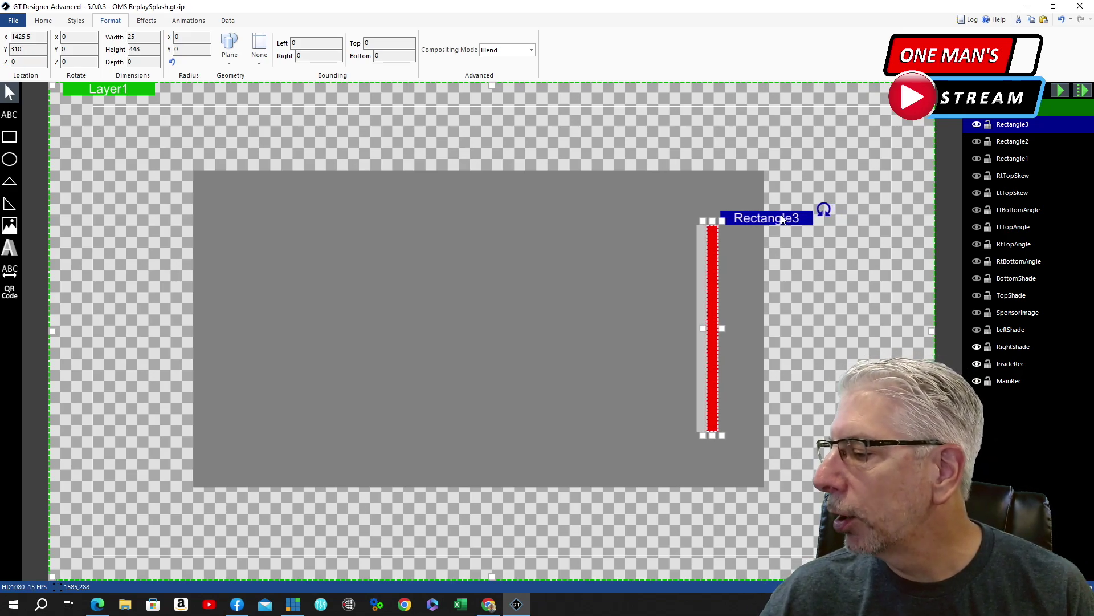
left_click(867, 135)
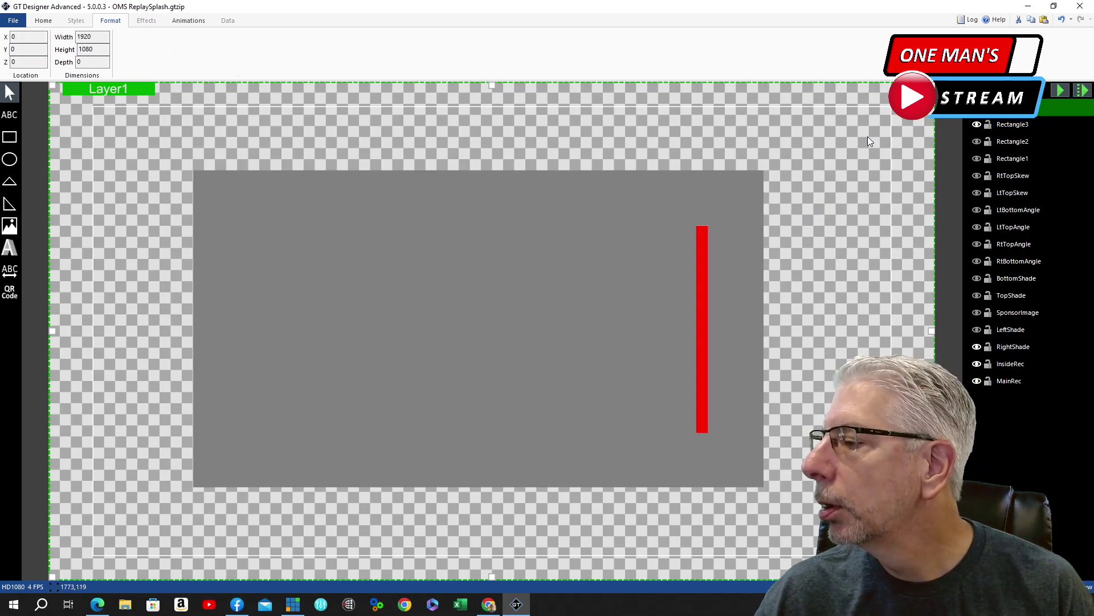
left_click(703, 240)
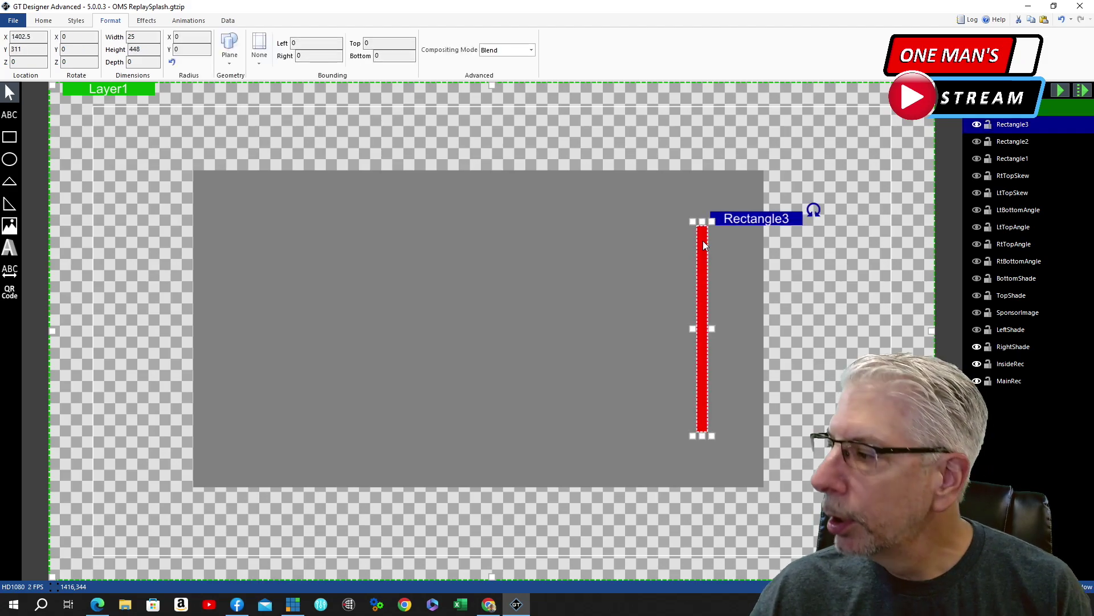
left_click(741, 222)
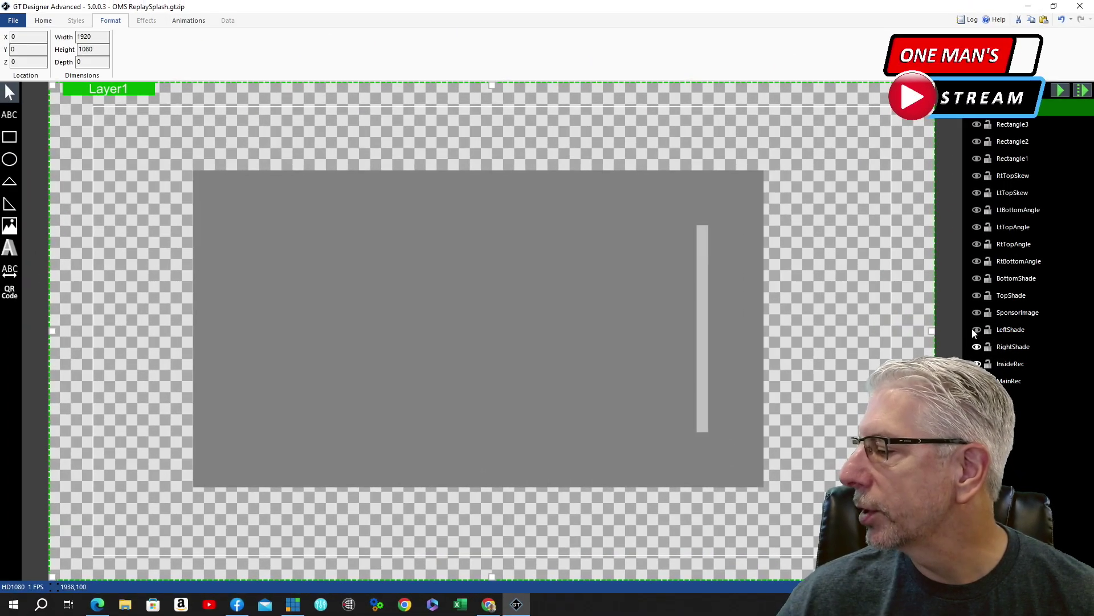
Step: Show LeftShade and look at the copy and paste commands available for RightShade without applying them
left_click(977, 330)
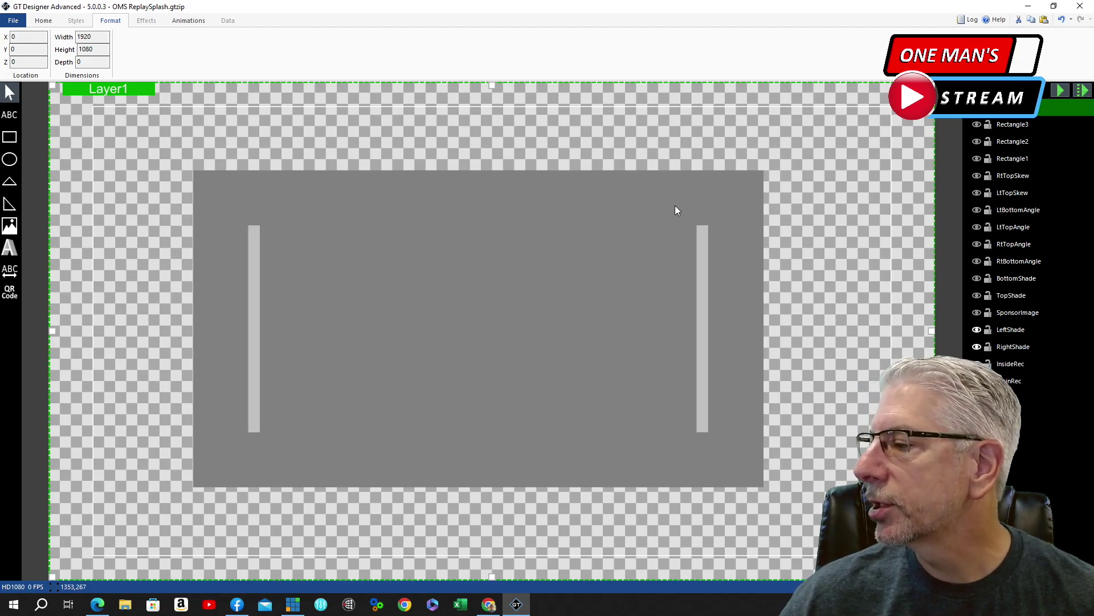
left_click(702, 244)
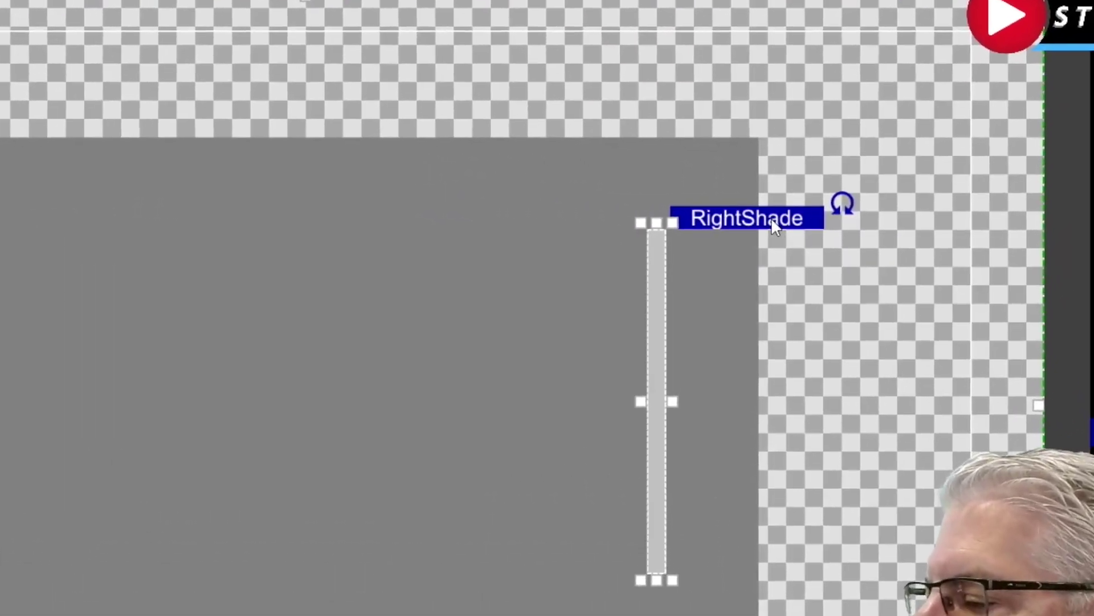
right_click(771, 220)
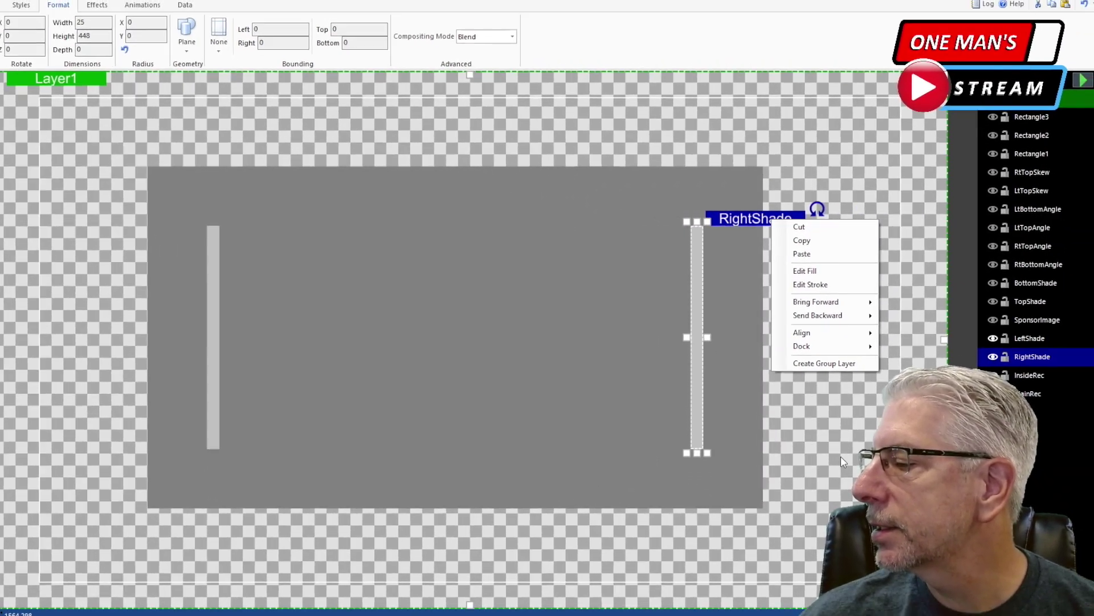
left_click(819, 488)
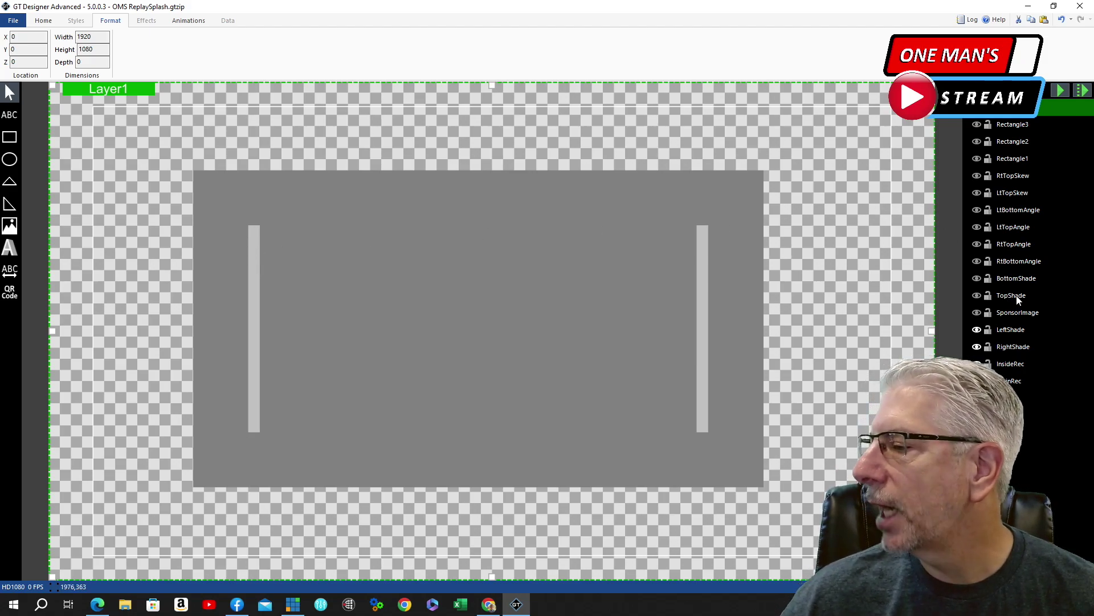
Step: Show TopShade and draw a horizontal rectangle above the main panel, sized to match it at width 945 and height 26
left_click(977, 296)
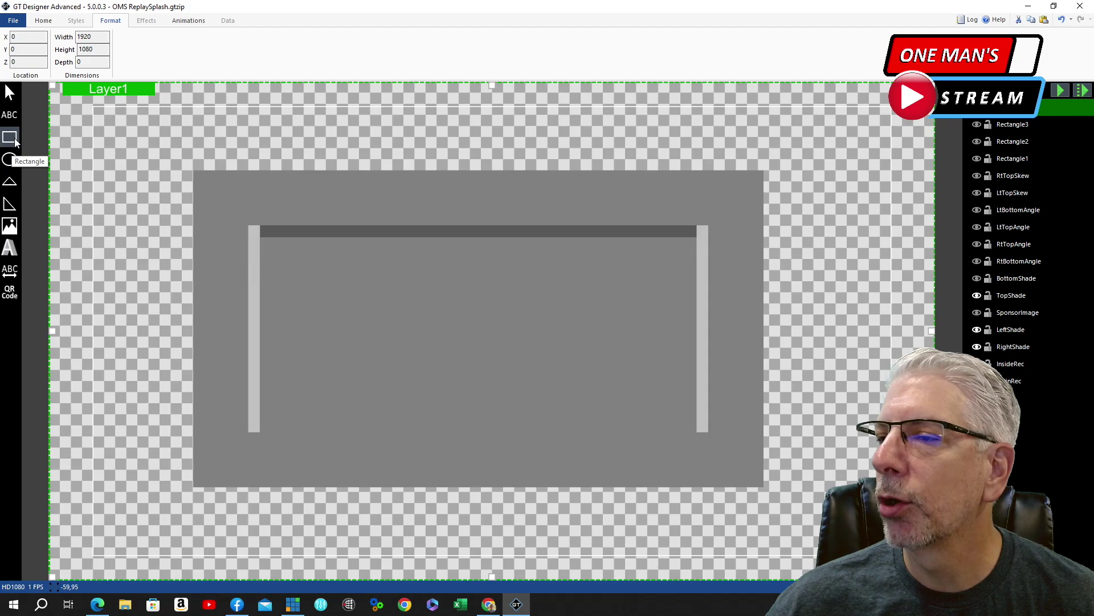
mouse_move(228, 132)
left_mouse_down()
mouse_move(759, 145)
mouse_move(709, 147)
left_mouse_up()
left_click(436, 230)
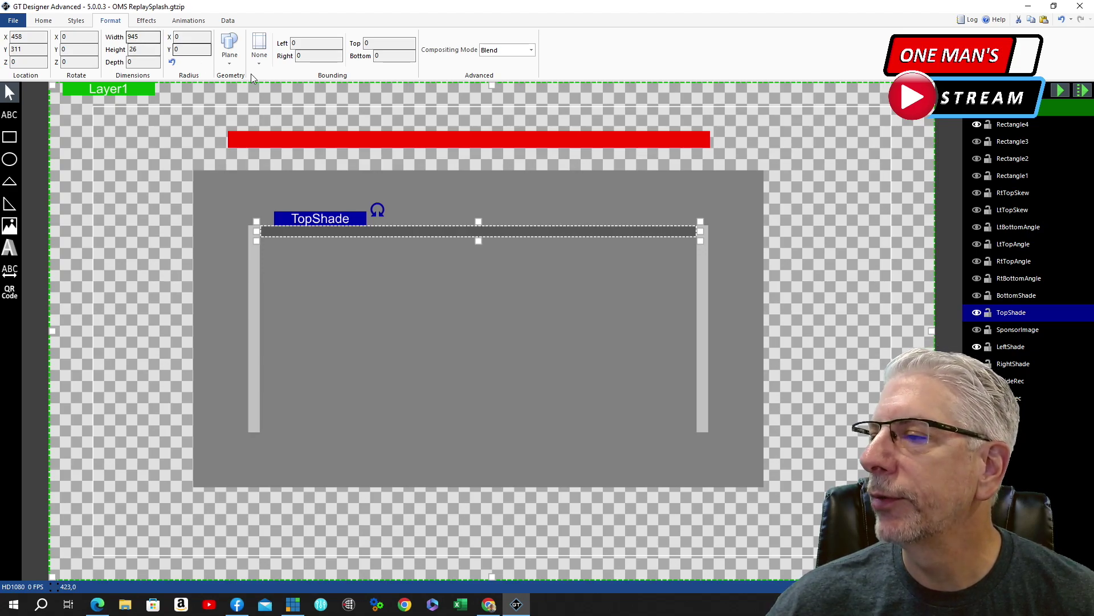
left_click(332, 142)
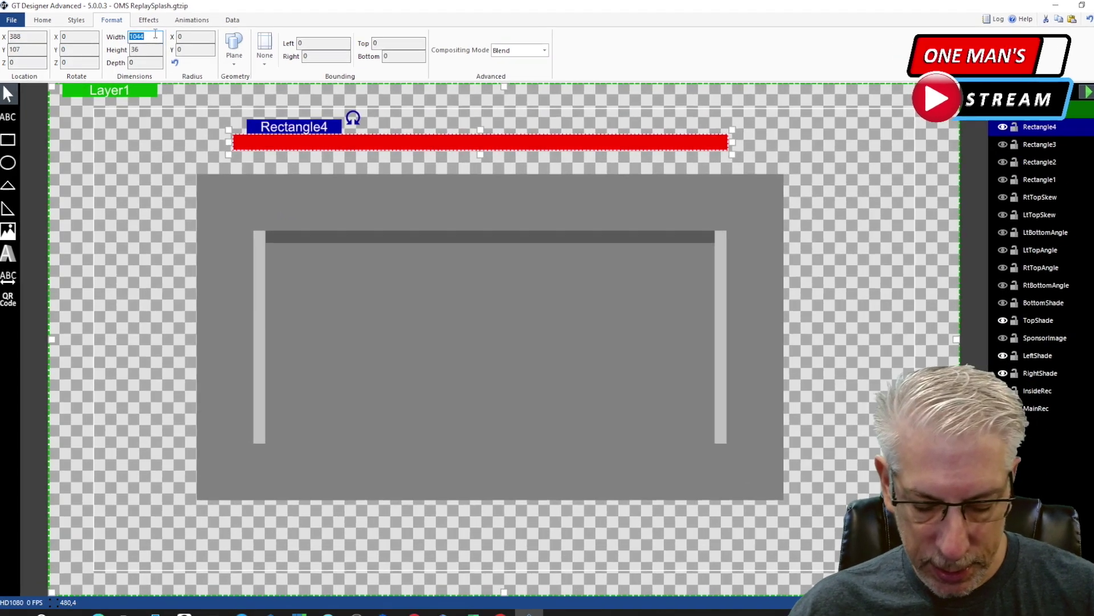
type("94")
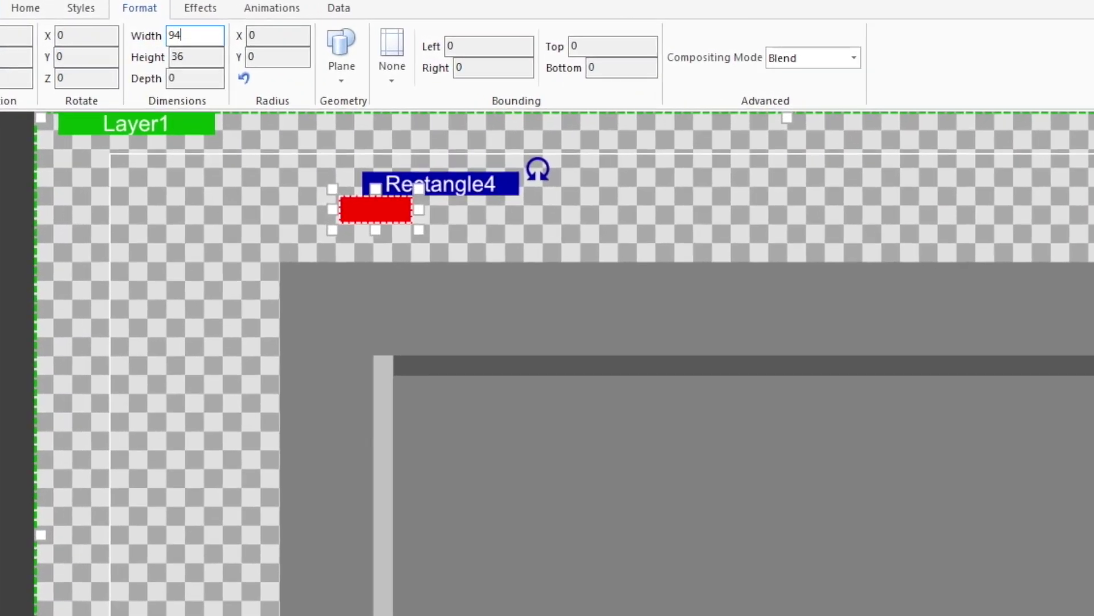
type("5")
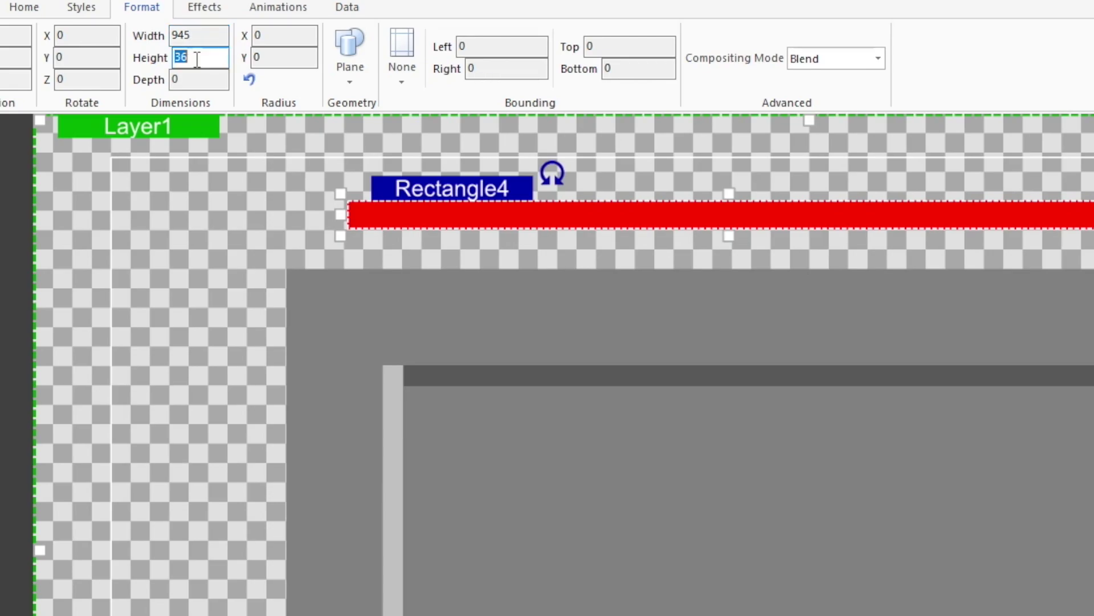
type("26")
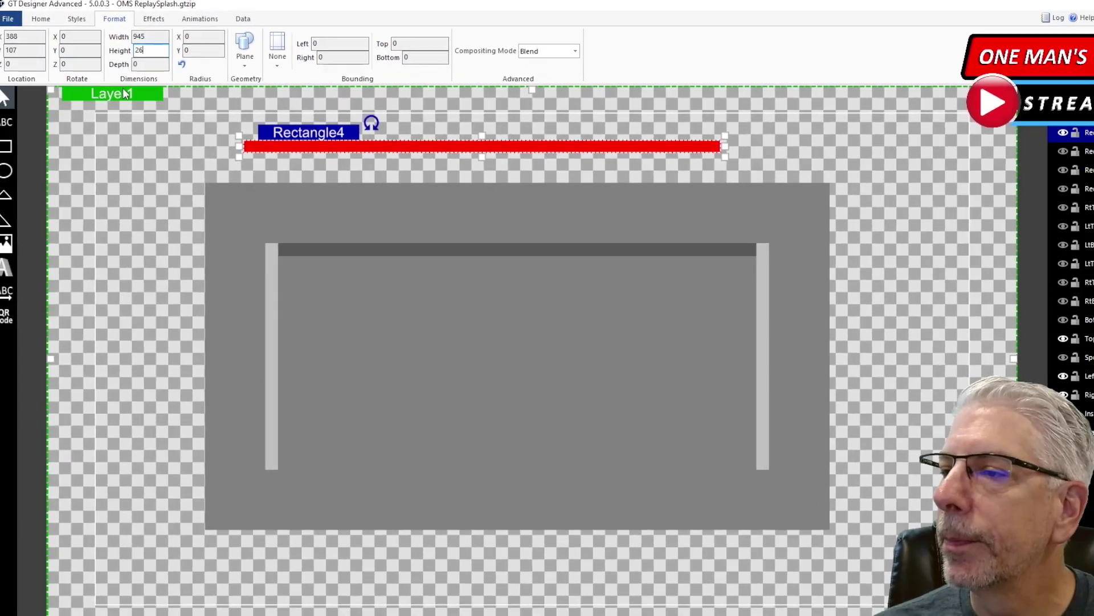
left_click(889, 197)
Step: Move Rectangle4 down and across so it covers TopShade exactly, at X 458 and Y 311
left_click(521, 139)
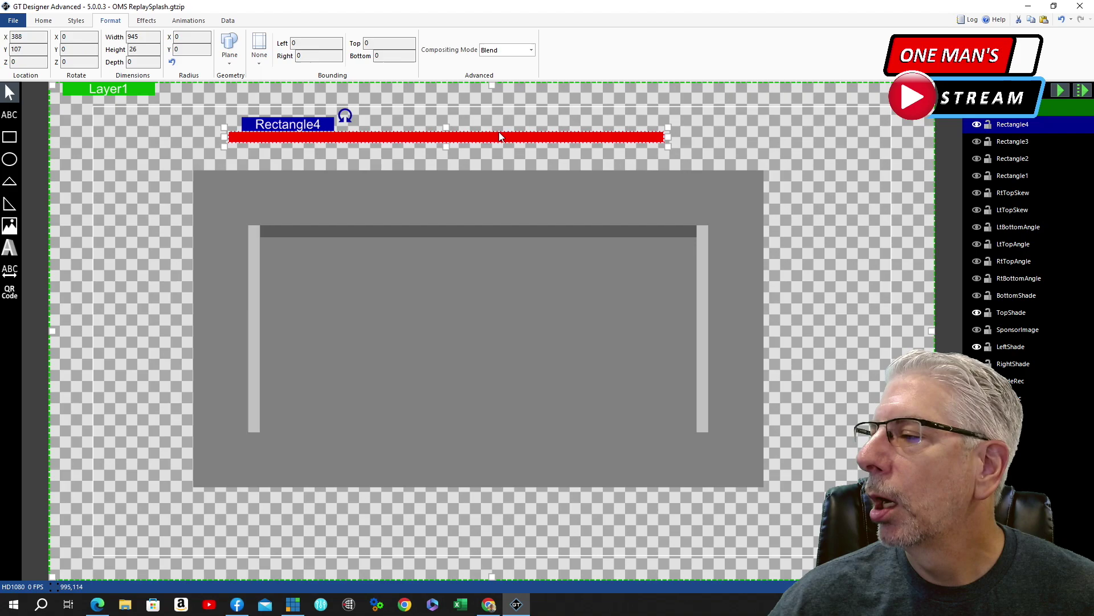
key("Down")
key("Down")
key("Down")
key("Down")
key("Down")
key("Down")
key("Down")
key("Down")
key("Down")
key("Down")
key("Down")
key("Down")
key("Down")
key("Down")
key("Down")
key("Down")
key("Down")
key("Down")
key("Down")
key("Down")
key("Down")
key("Down")
key("Down")
key("Down")
key("Down")
key("Down")
key("Down")
key("Down")
key("Down")
key("Down")
key("Down")
key("Down")
key("Down")
key("Down")
key("Down")
key("Down")
key("Down")
key("Down")
key("Down")
key("Down")
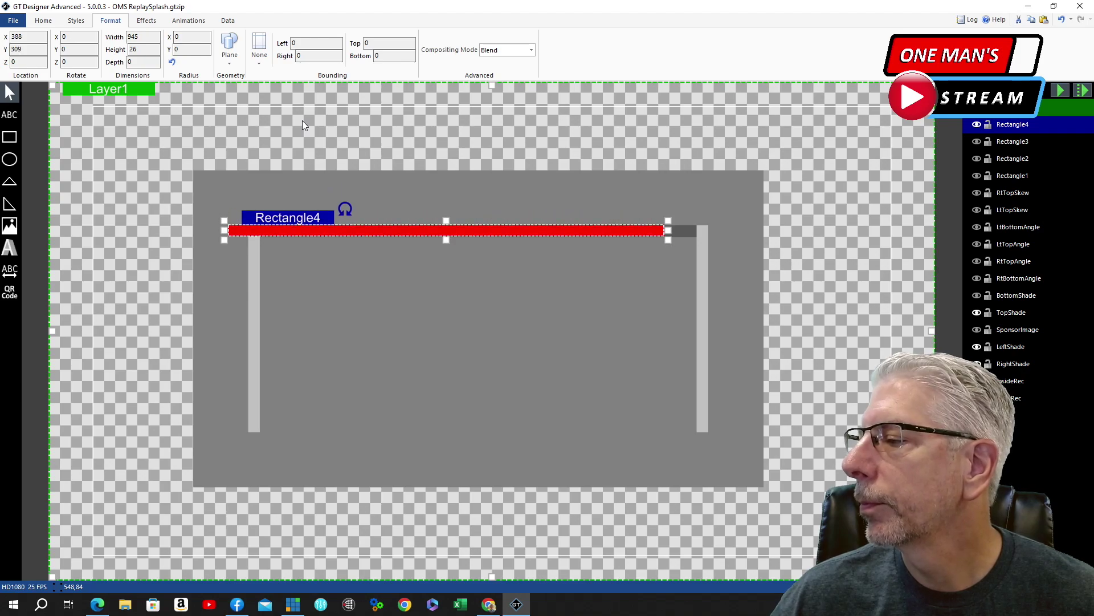
key("Down")
key("Down")
key("Right")
key("Right")
key("Right")
key("Right")
key("Right")
key("Right")
key("Right")
key("Right")
key("Right")
key("Right")
key("Right")
key("Right")
key("Right")
key("Right")
key("Right")
key("Right")
key("Right")
key("Right")
key("Right")
key("Right")
key("Right")
key("Right")
key("Right")
key("Right")
key("Right")
key("Right")
key("Right")
key("Right")
key("Right")
key("Right")
key("Right")
key("Right")
key("Right")
key("Right")
key("Right")
key("Right")
key("Right")
key("Right")
key("Right")
key("Right")
left_click(253, 139)
left_click(464, 231)
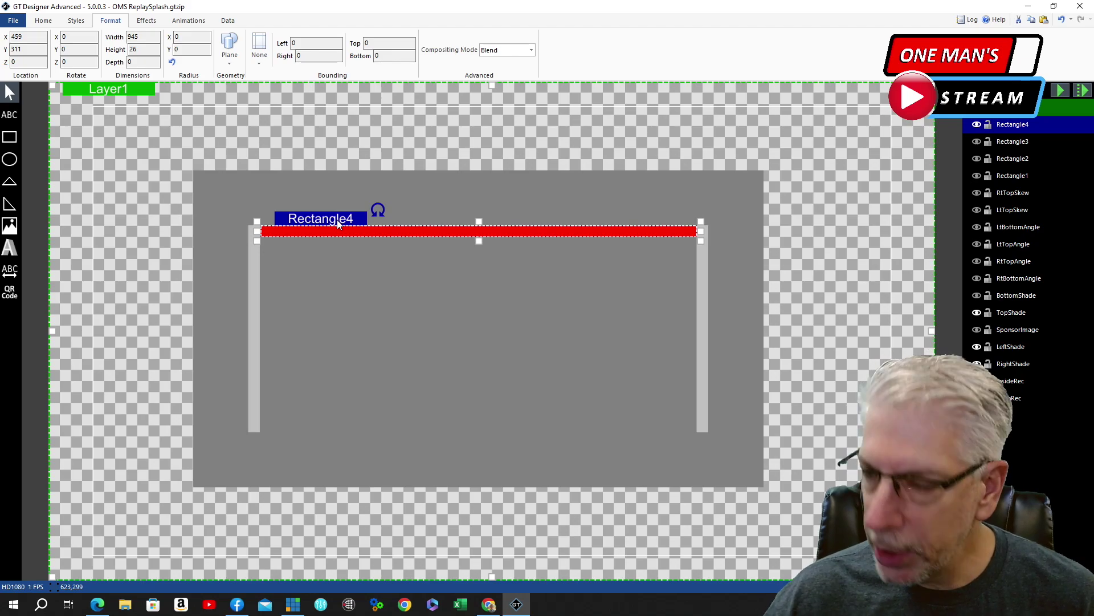
left_click(561, 145)
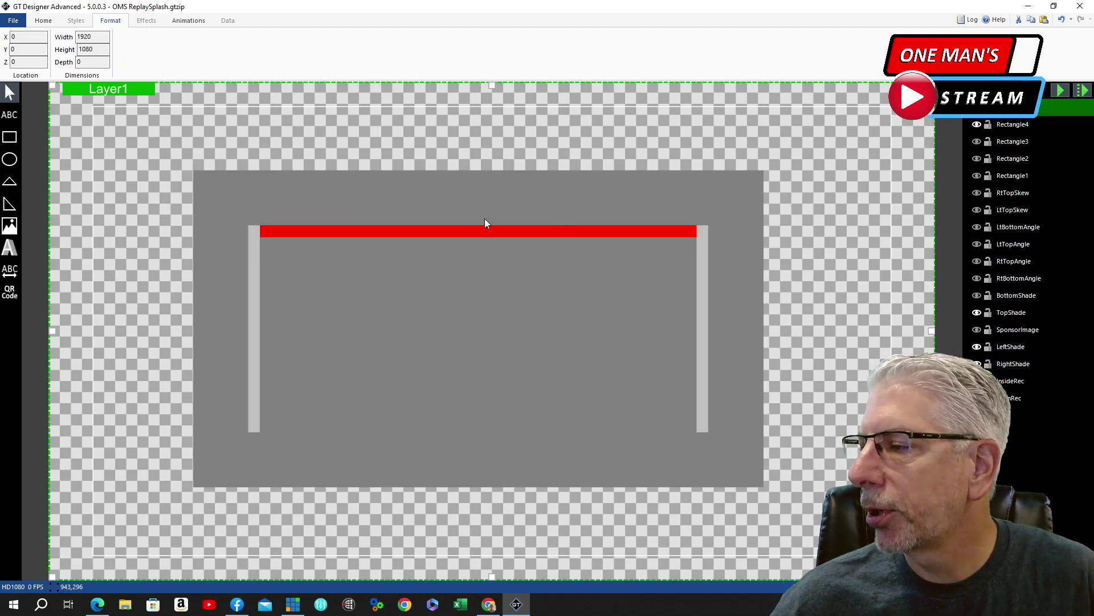
left_click(473, 231)
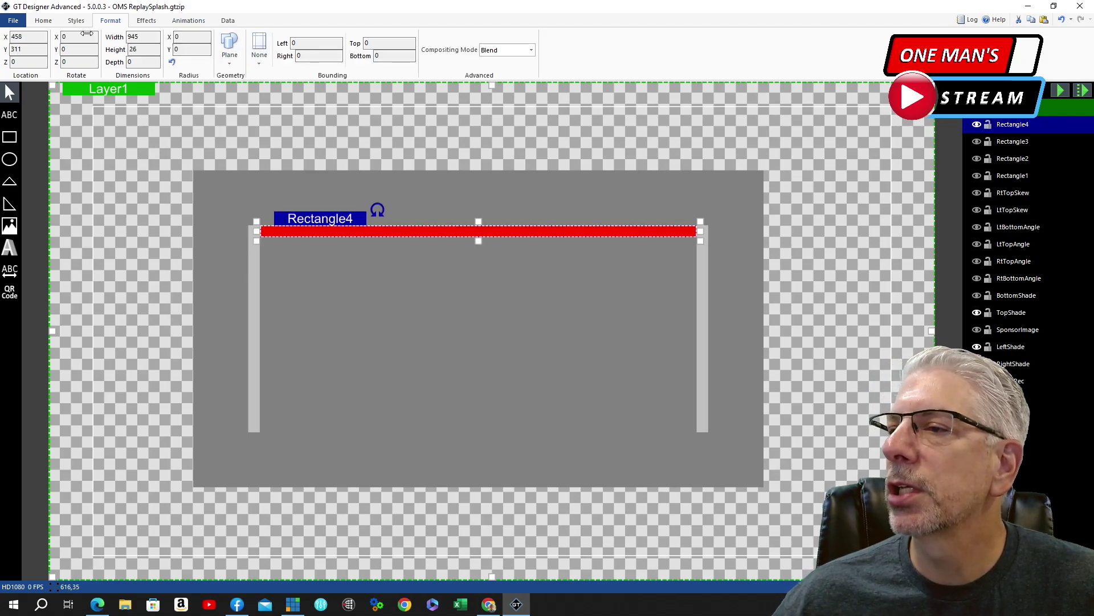
Step: Fill Rectangle4 with the same medium grey as the main panel and deselect it
left_click(44, 21)
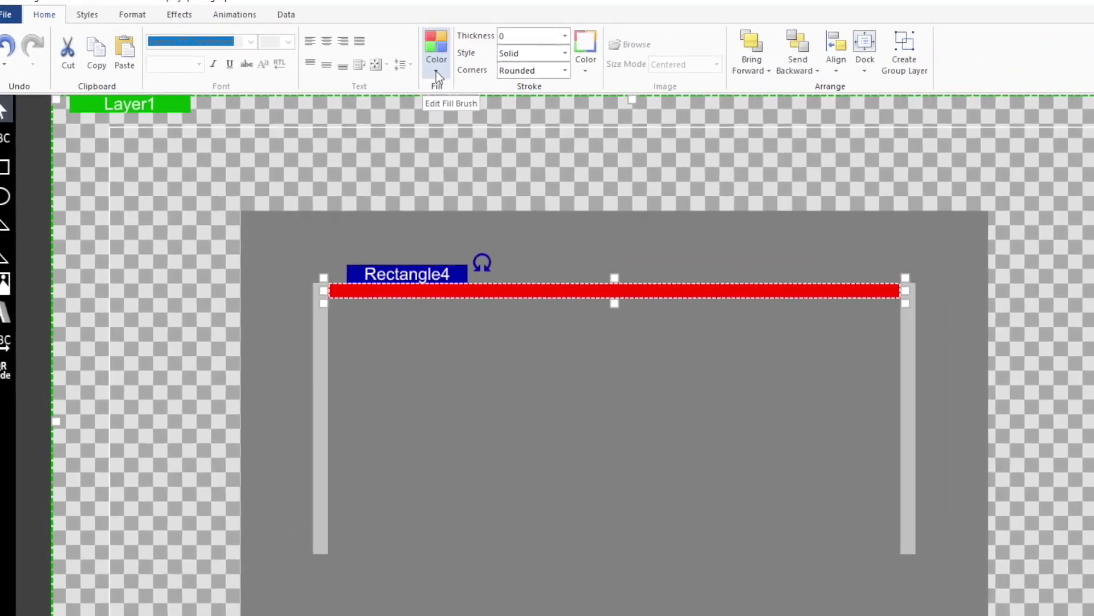
left_click(343, 65)
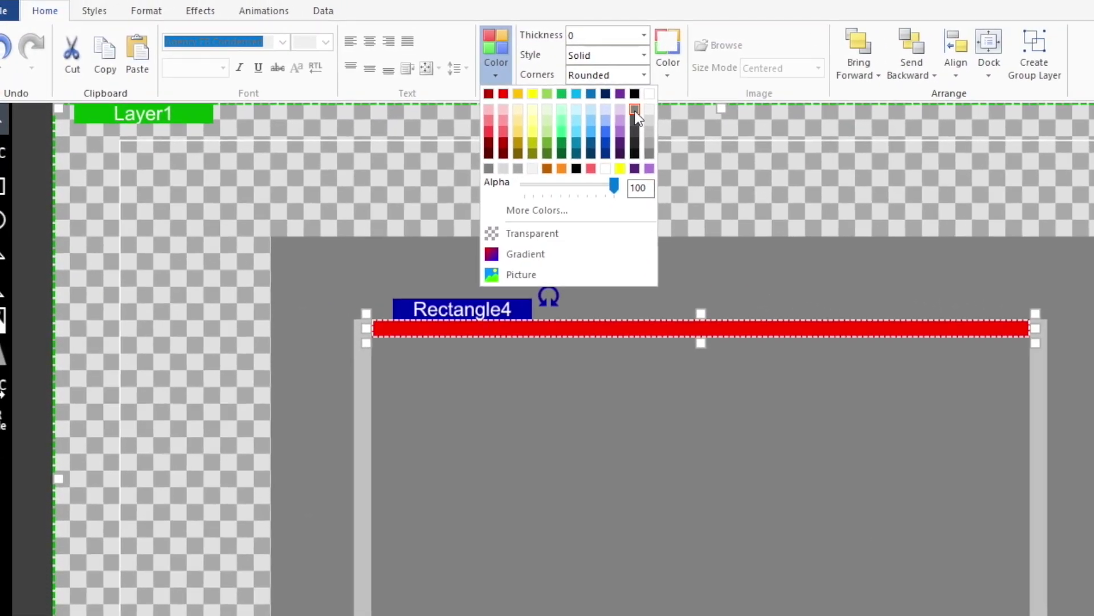
left_click(730, 135)
left_click(754, 217)
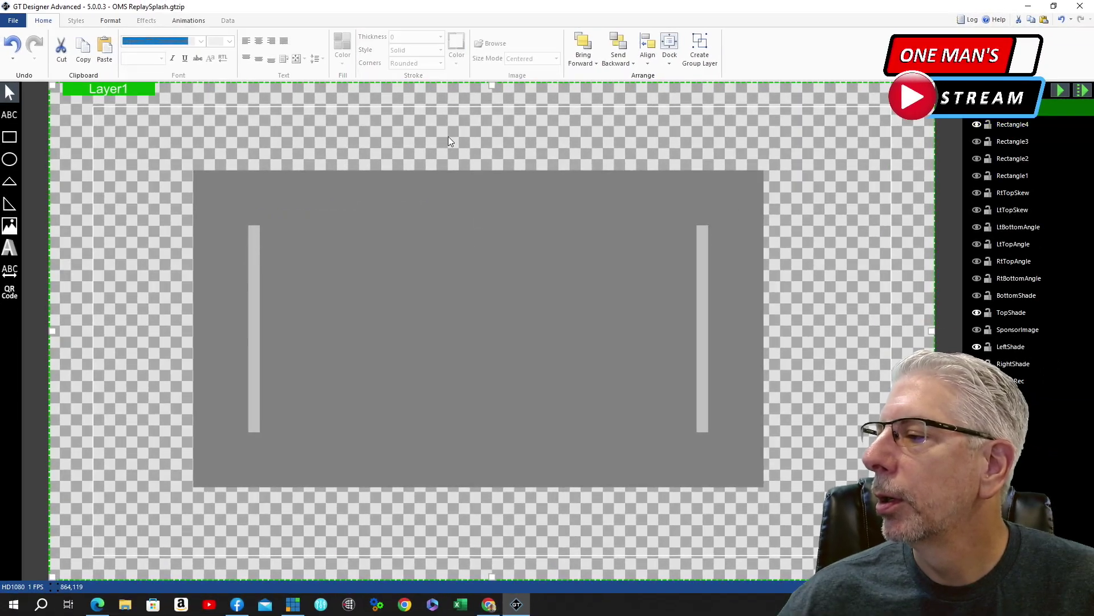
Step: Fill Rectangle4 with the dark grey used for TopShade and deselect it
left_click(425, 231)
left_click(344, 66)
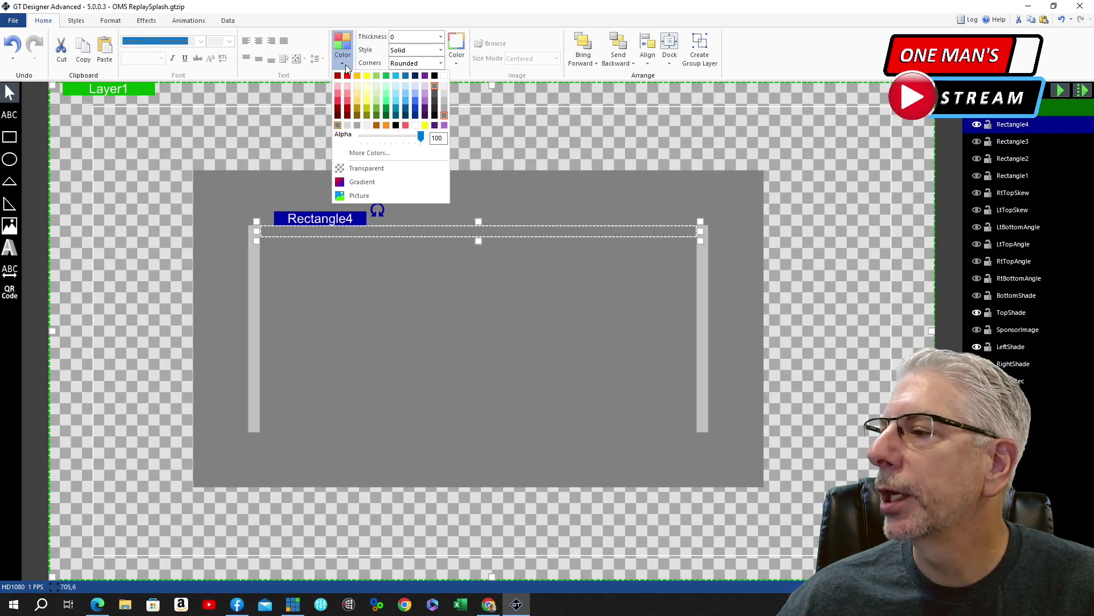
left_click(435, 95)
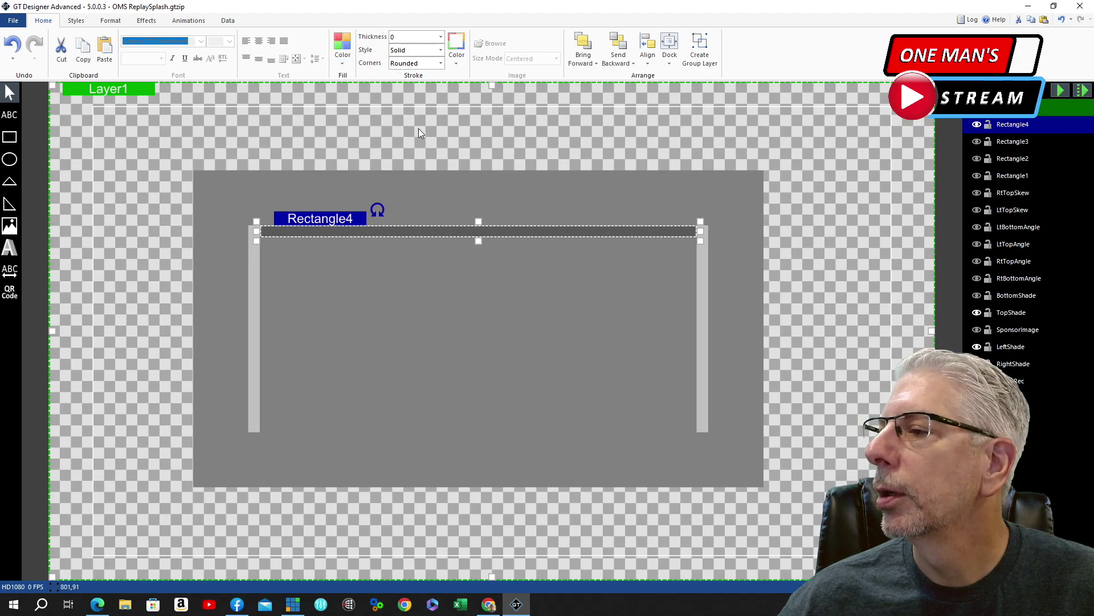
left_click(416, 149)
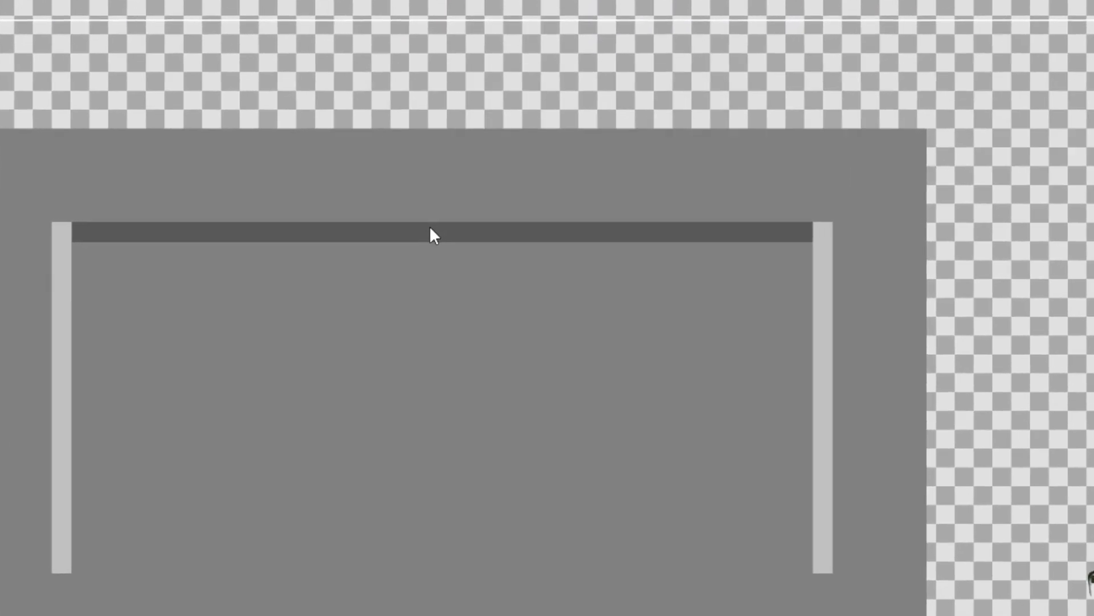
Step: View the copy and paste commands for Rectangle4, dismiss them, and keep the bar selected
left_click(451, 233)
right_click(451, 228)
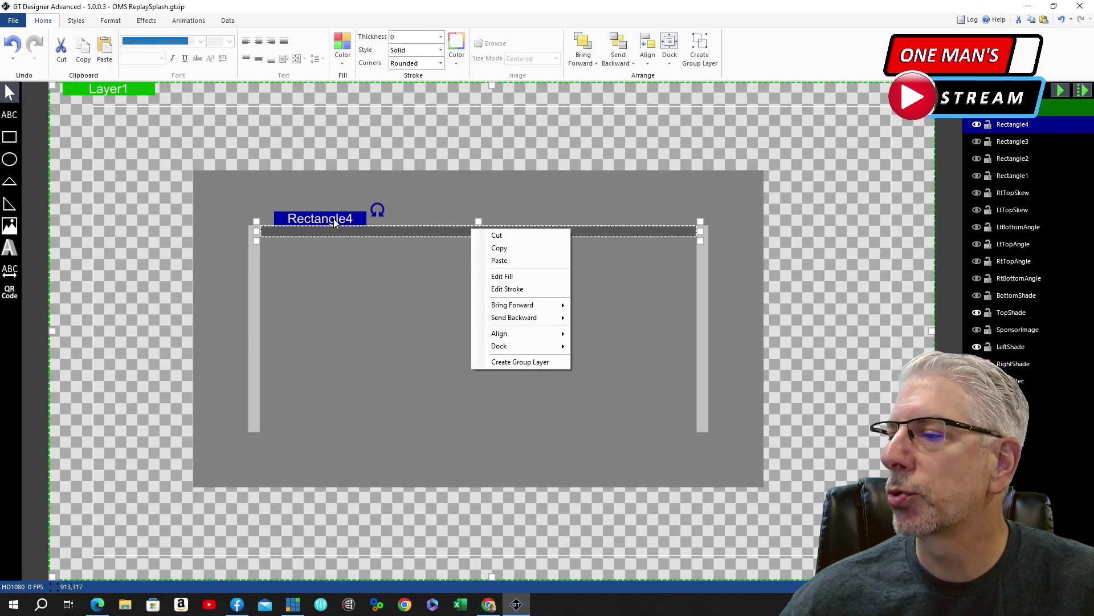
left_click(455, 194)
left_click(423, 231)
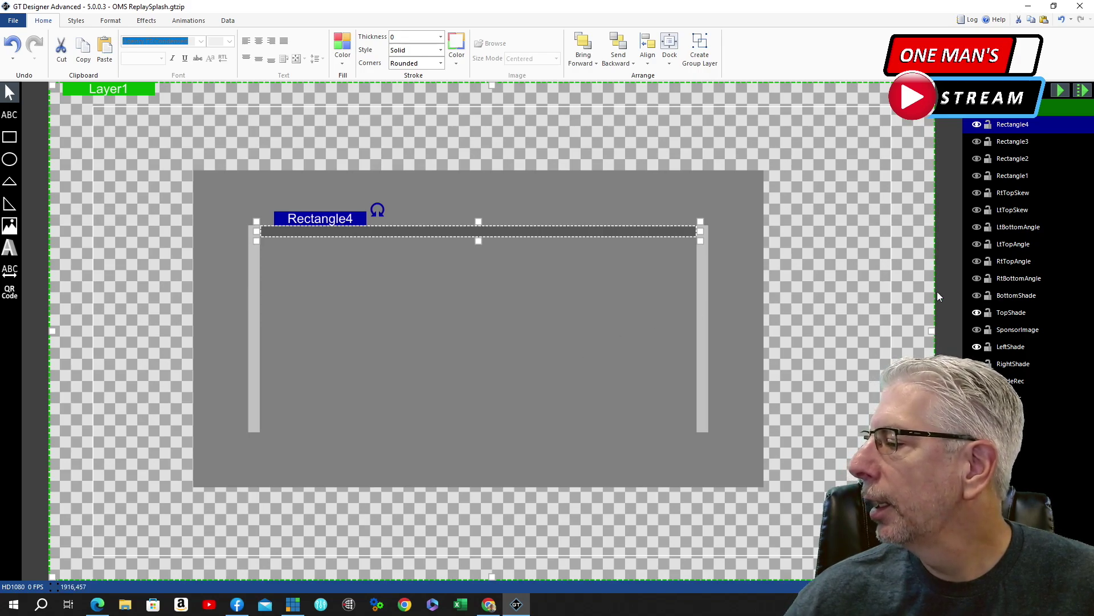
Step: Make BottomShade visible and deselect Rectangle4
left_click(979, 297)
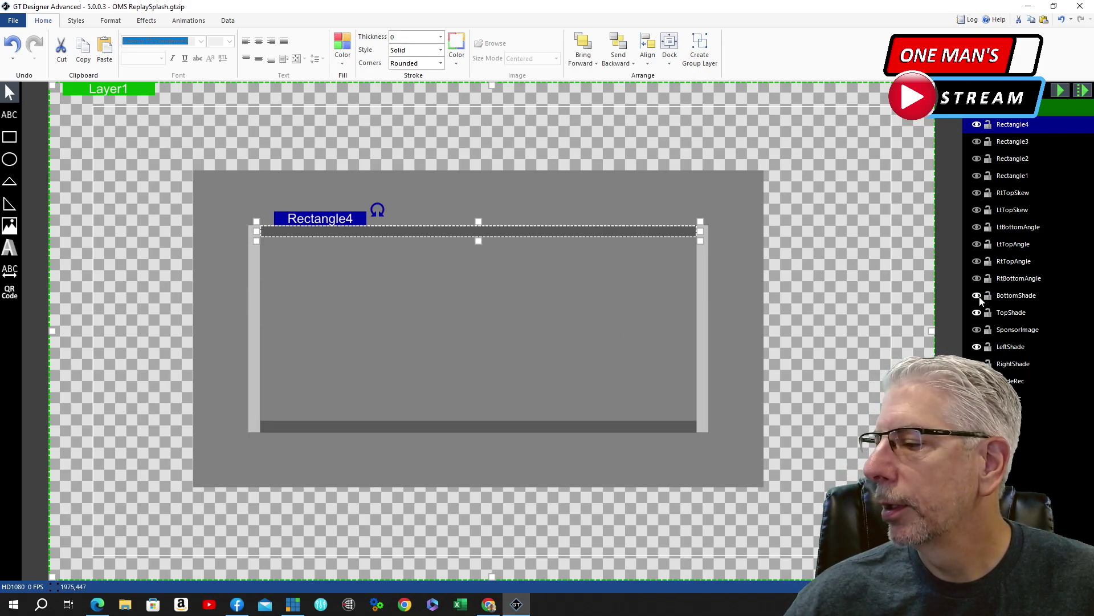
left_click(845, 198)
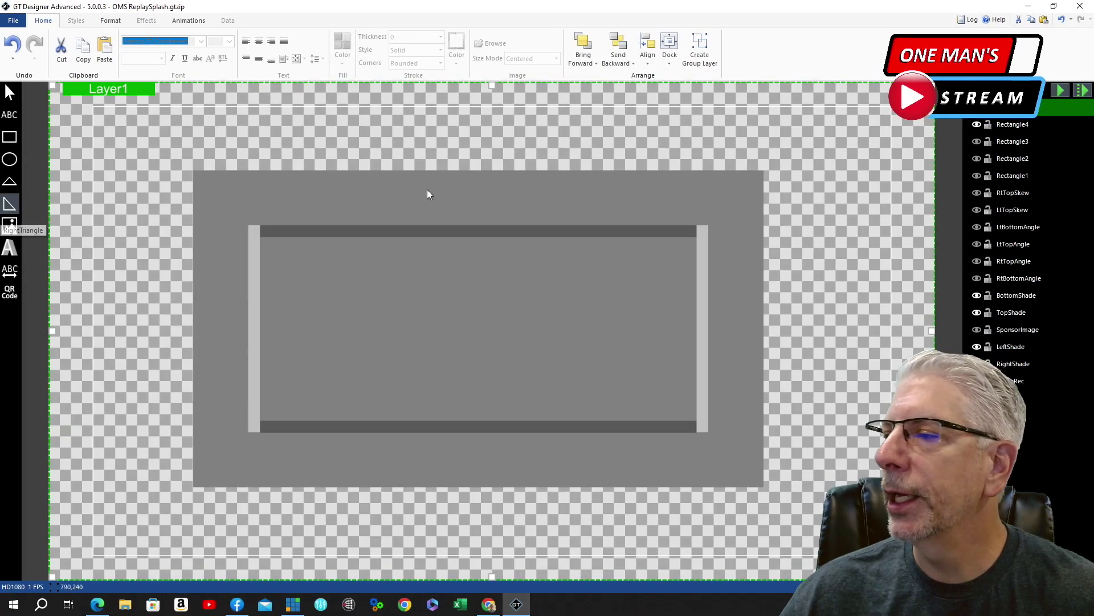
Step: Draw a small right triangle above the main panel and set its width and height to 26 to match Rectangle4's height
mouse_move(485, 107)
left_mouse_down()
mouse_move(519, 127)
mouse_move(518, 141)
left_mouse_up()
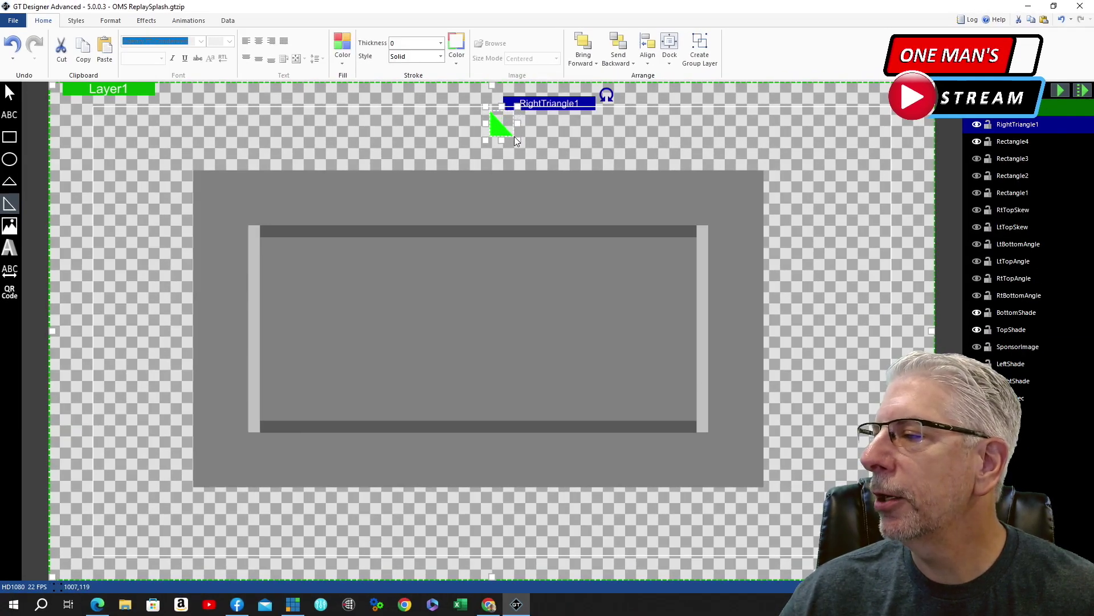
left_click(363, 231)
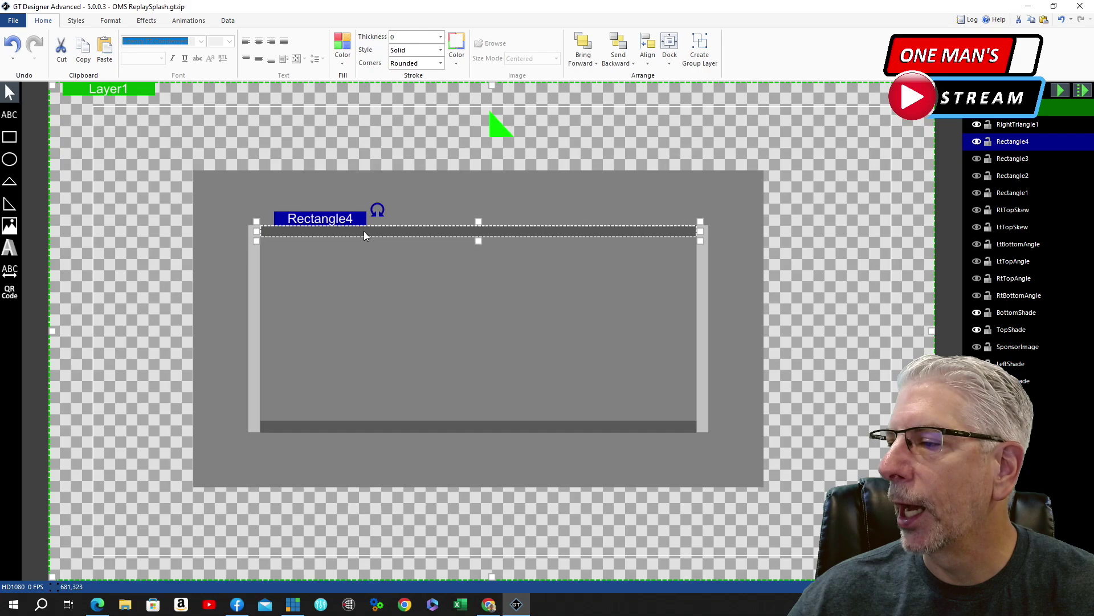
left_click(110, 21)
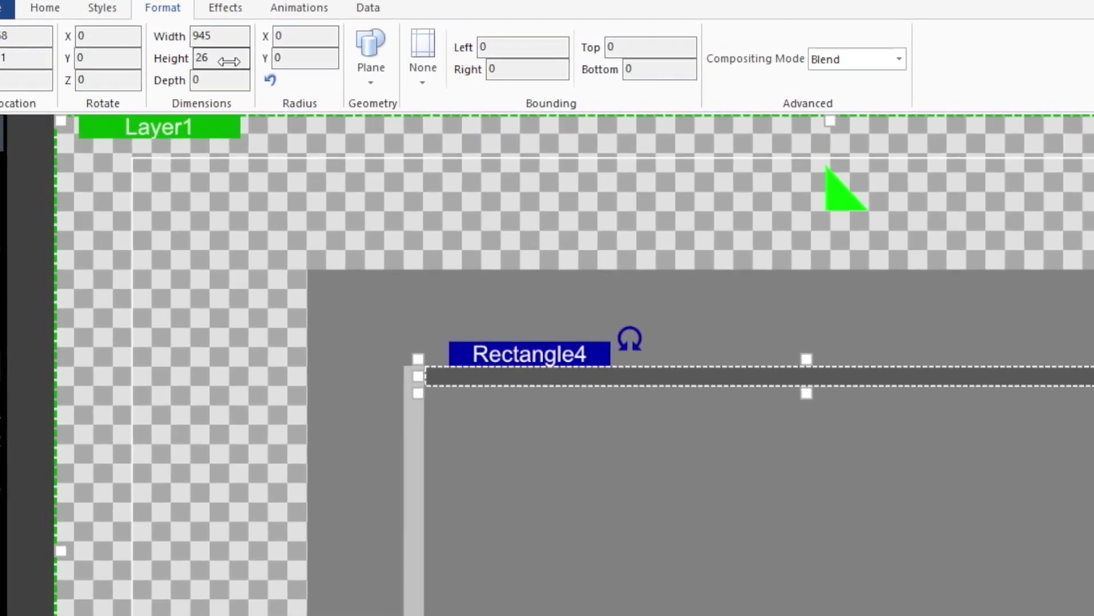
left_click(849, 197)
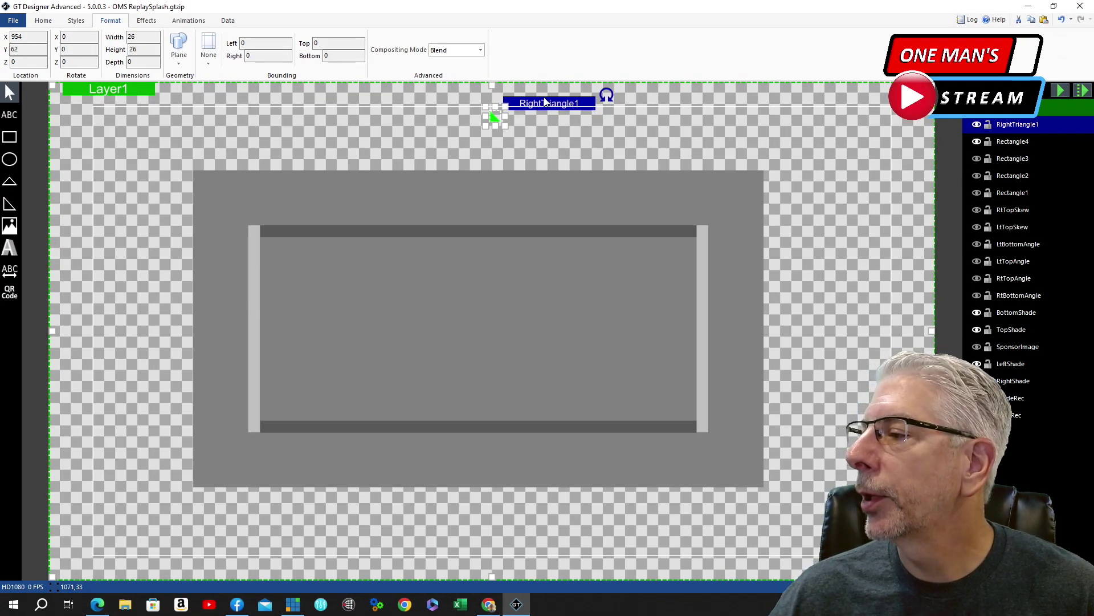
Step: Move RightTriangle1 to the frame's upper-left corner at X 431, Y 308, and set its Z rotation to 9180
left_click_drag(548, 103, 305, 204)
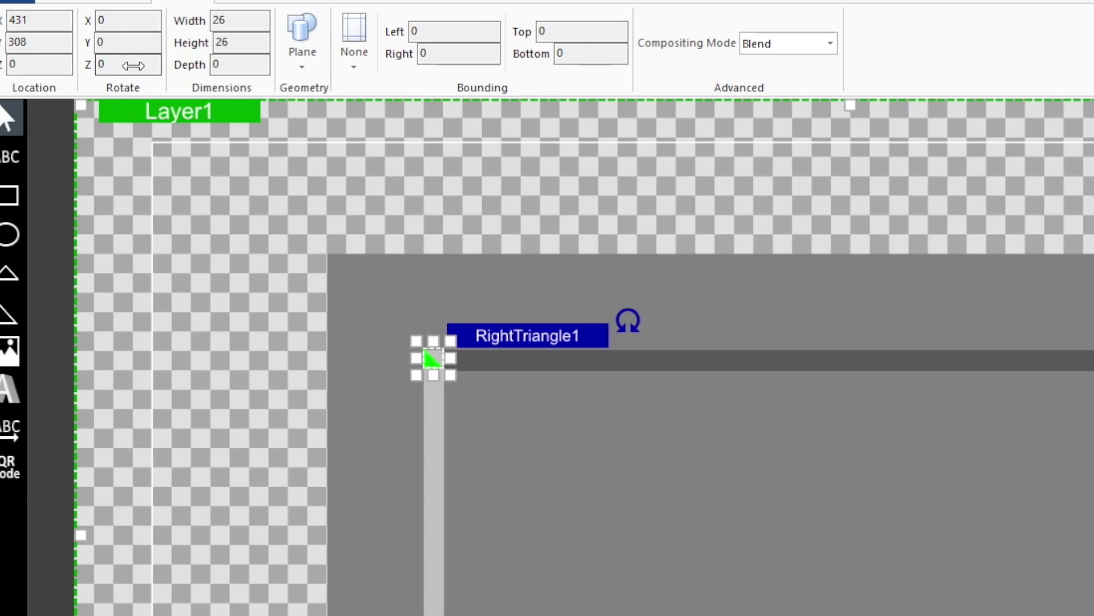
left_click(131, 64)
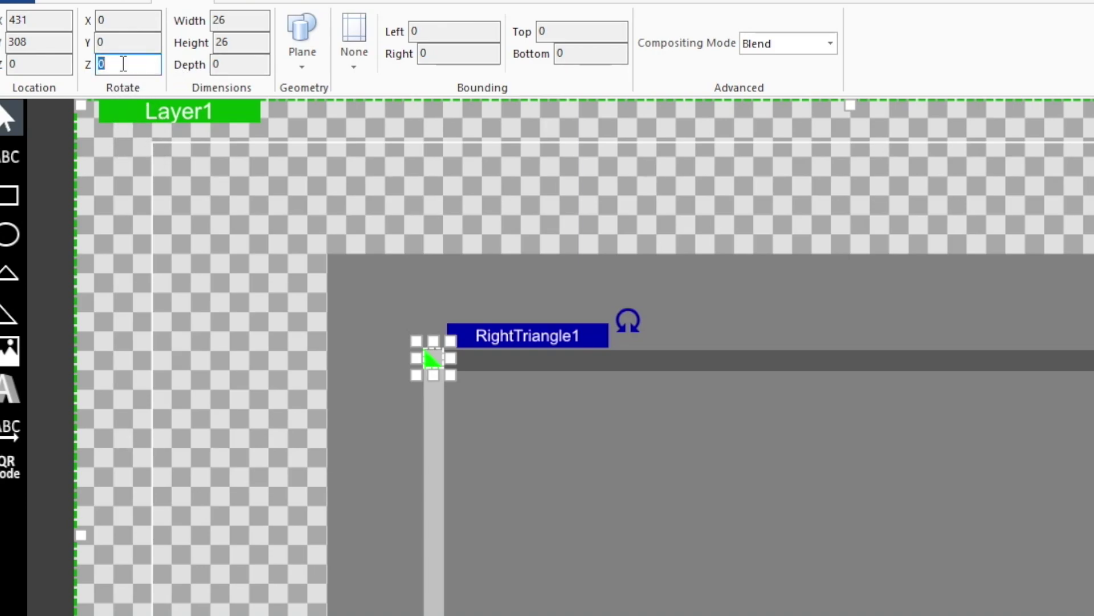
type("45")
type("80")
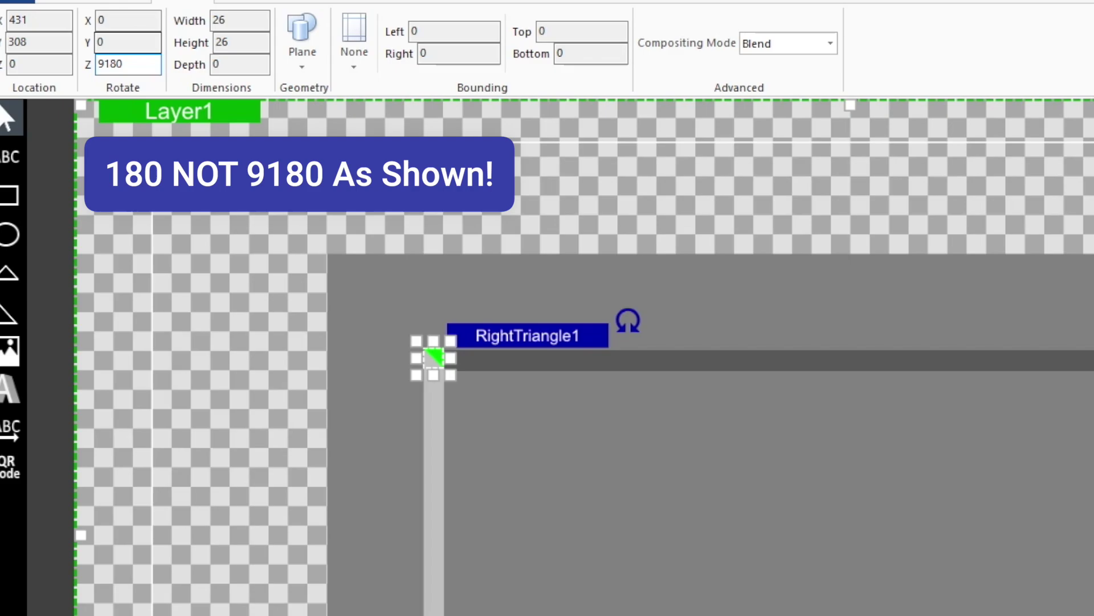
left_click(754, 214)
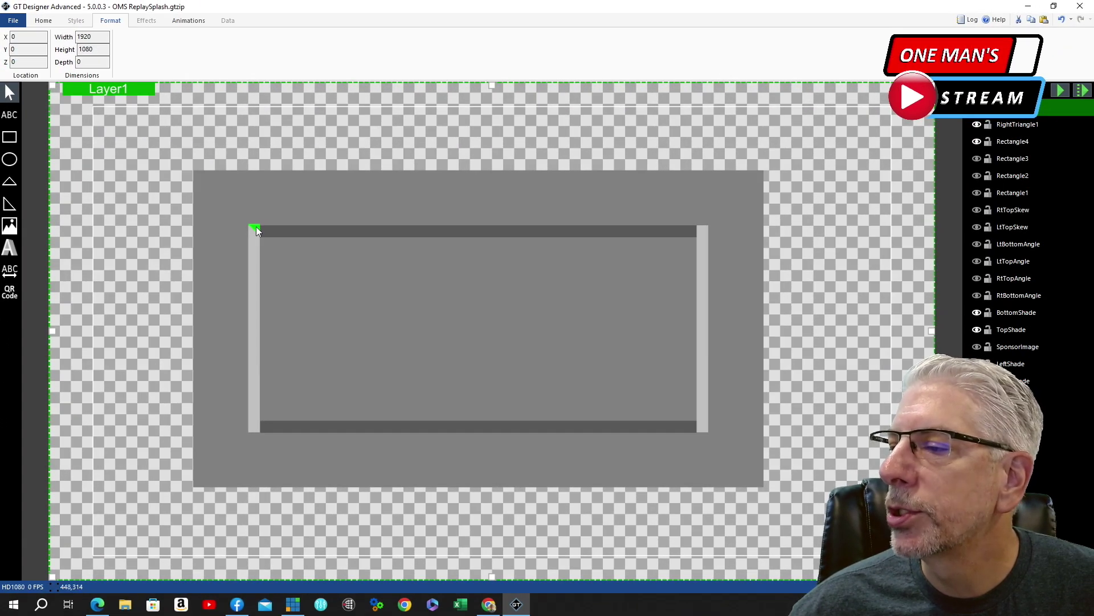
Step: Nudge RightTriangle1 down to Y 310 and deselect it
left_click(255, 229)
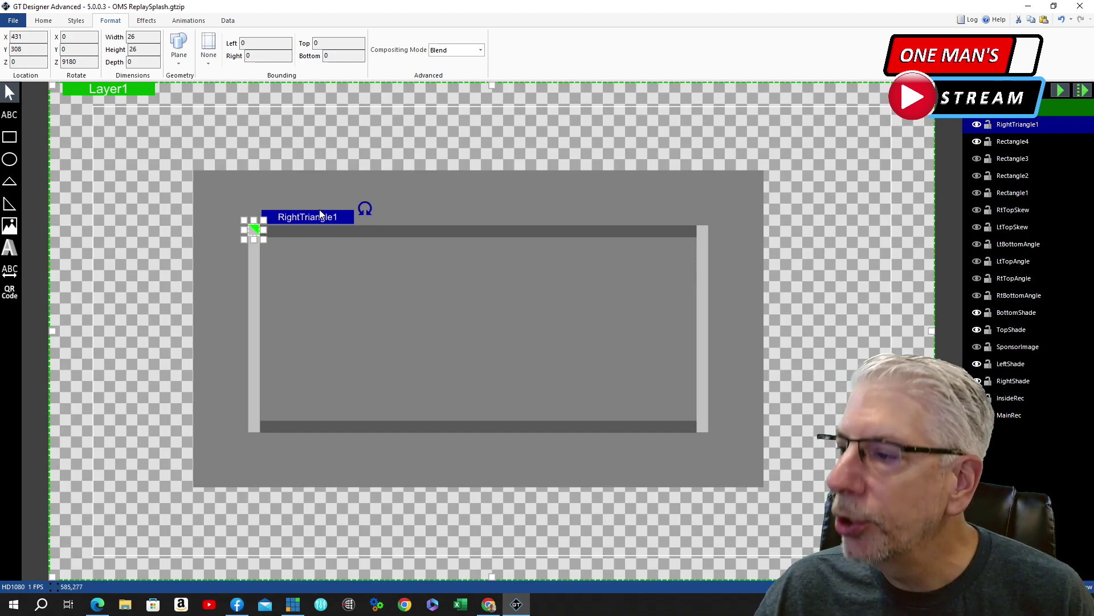
key("Down")
left_click(376, 144)
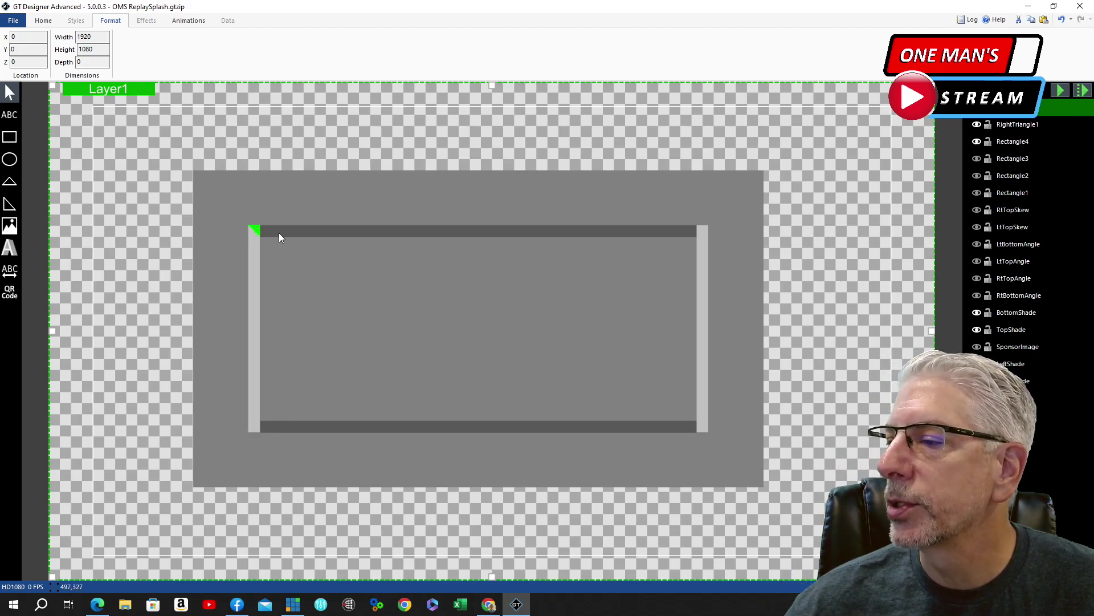
Step: Fill RightTriangle1 with the same dark grey as the top shade bar and deselect it
left_click(258, 228)
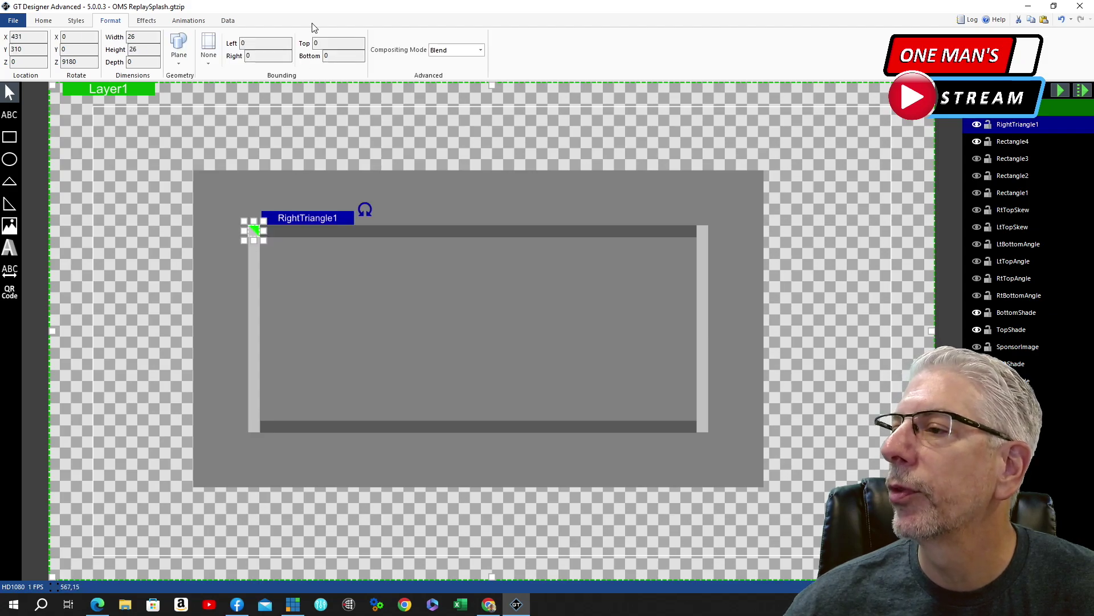
left_click(44, 21)
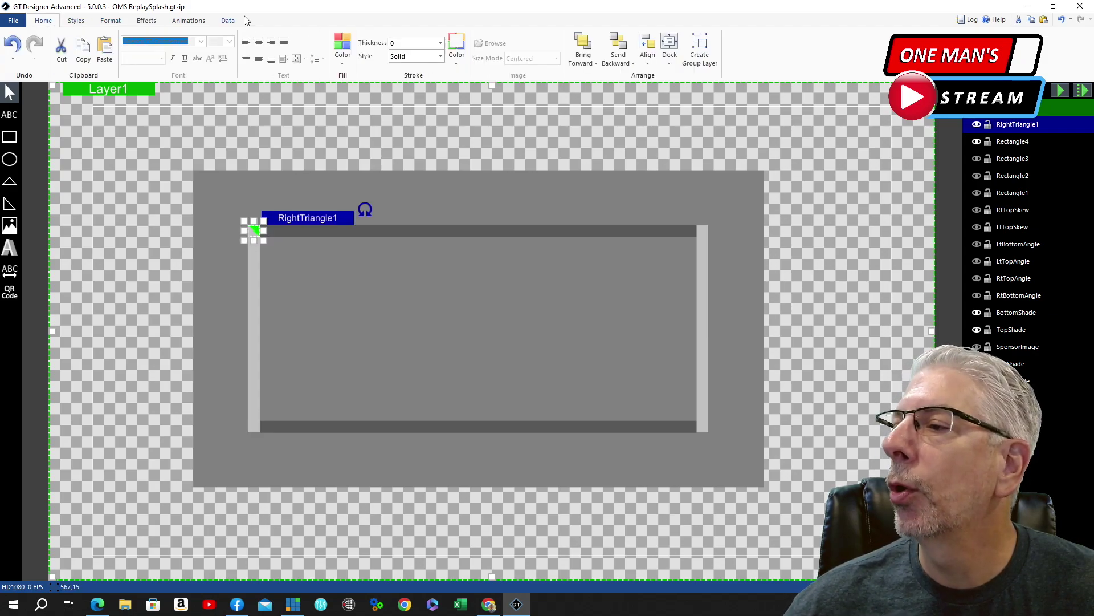
left_click(343, 57)
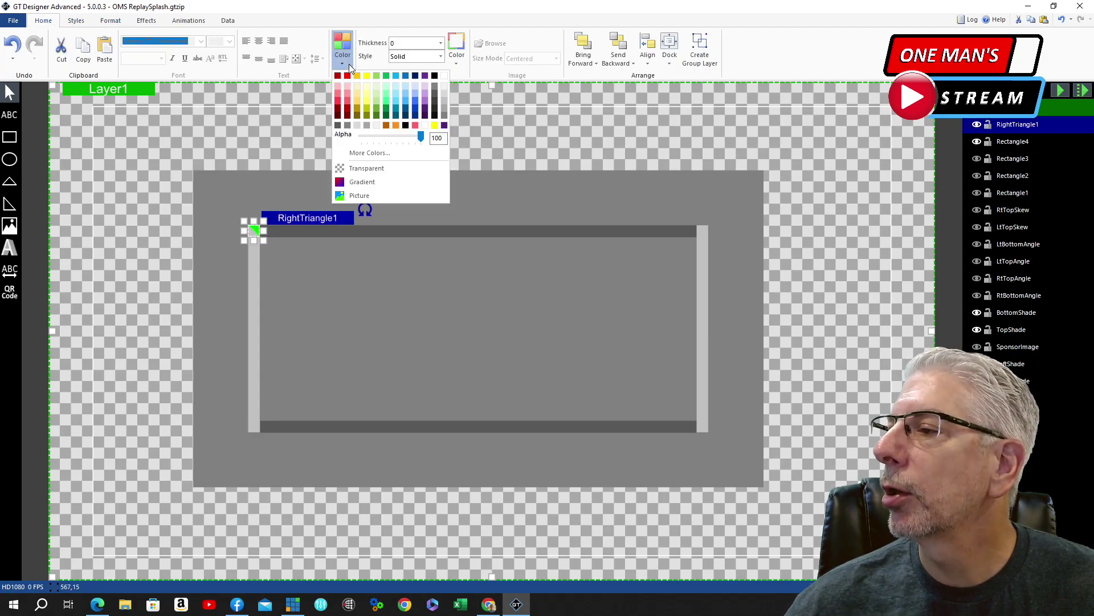
left_click(436, 94)
left_click(336, 121)
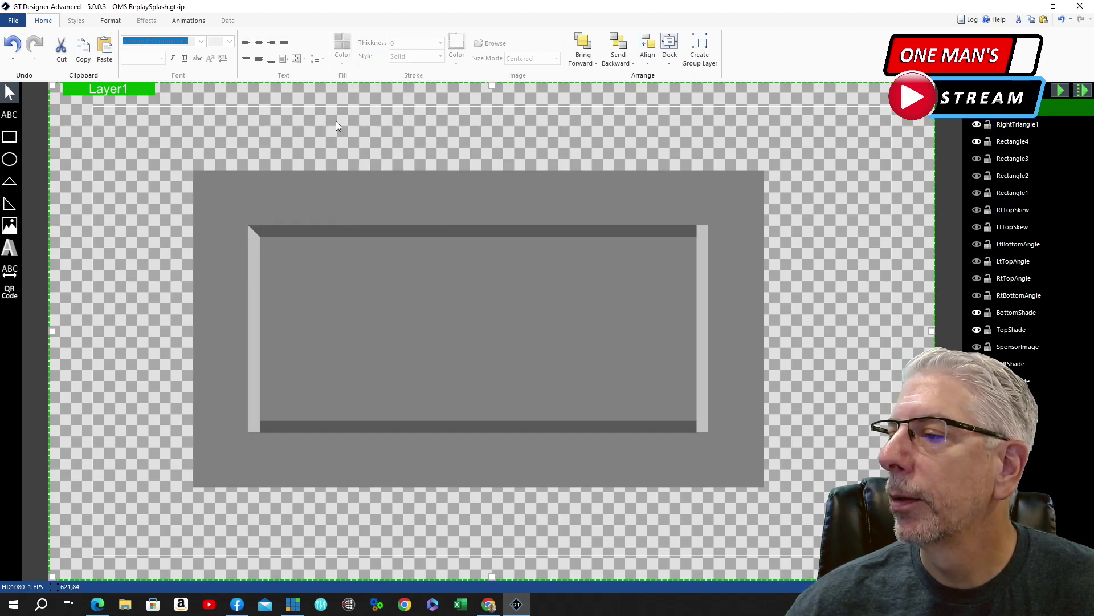
Step: Nudge RightTriangle1 to X 432, Y 311 so it fits the frame's upper-left corner, and deselect it
left_click(369, 295)
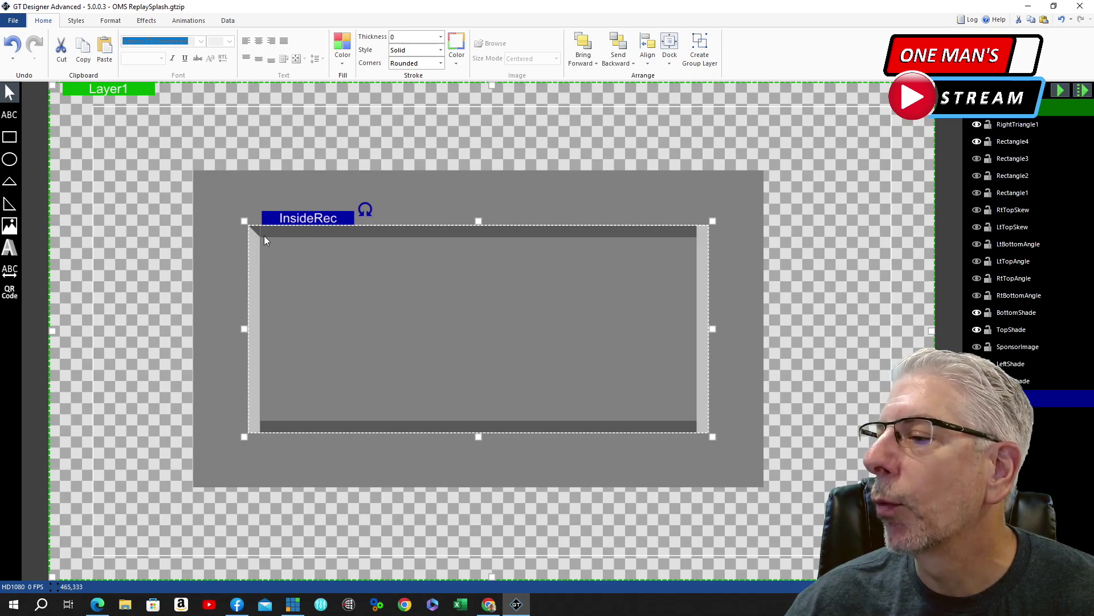
left_click(298, 136)
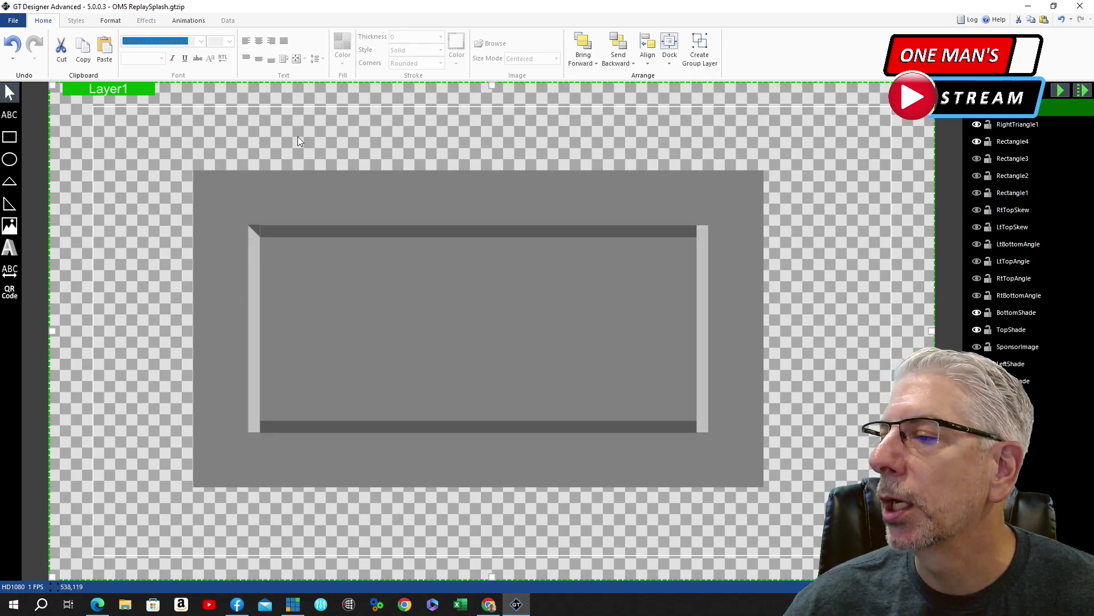
left_click(256, 226)
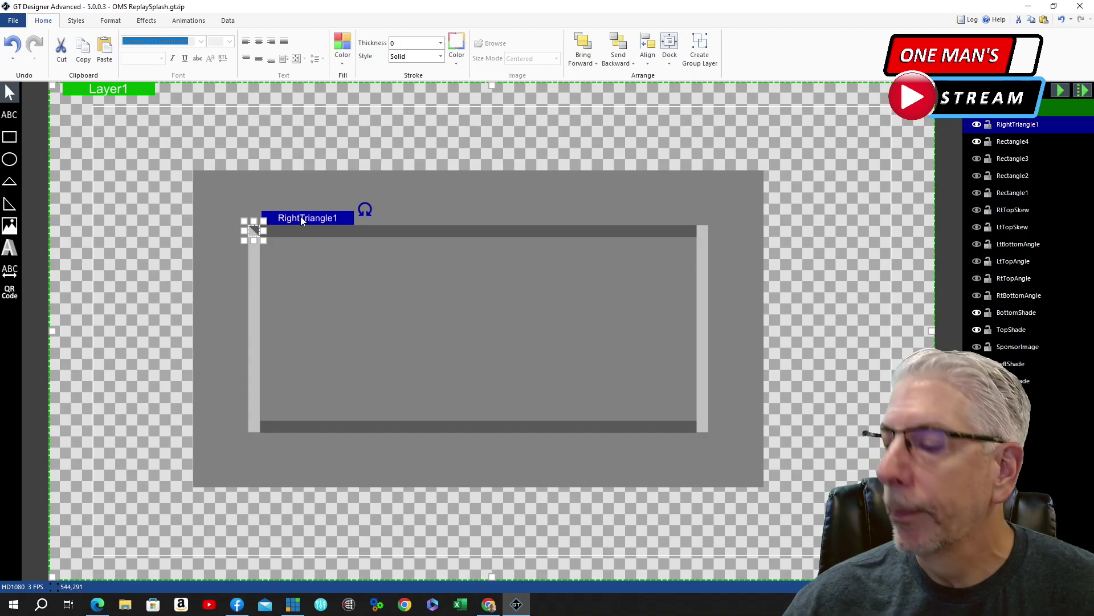
key("Right")
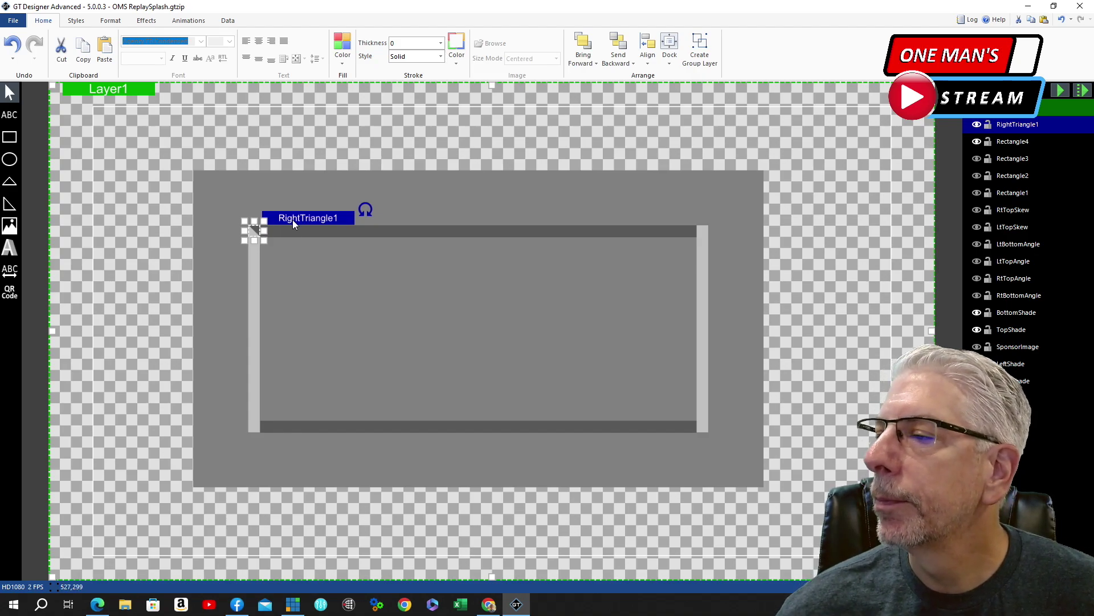
left_click(391, 143)
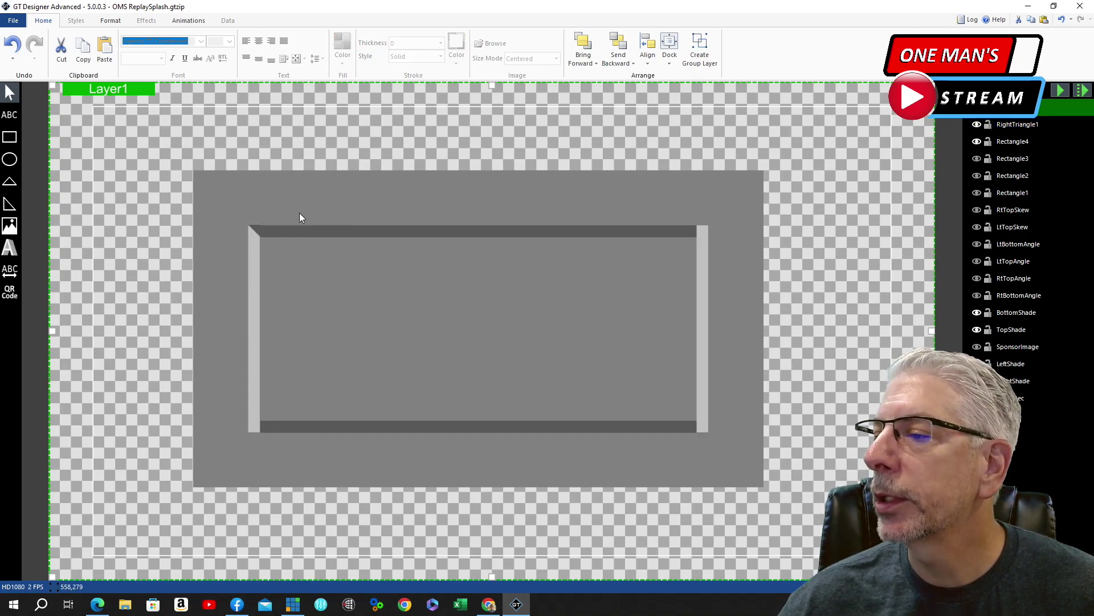
left_click(256, 227)
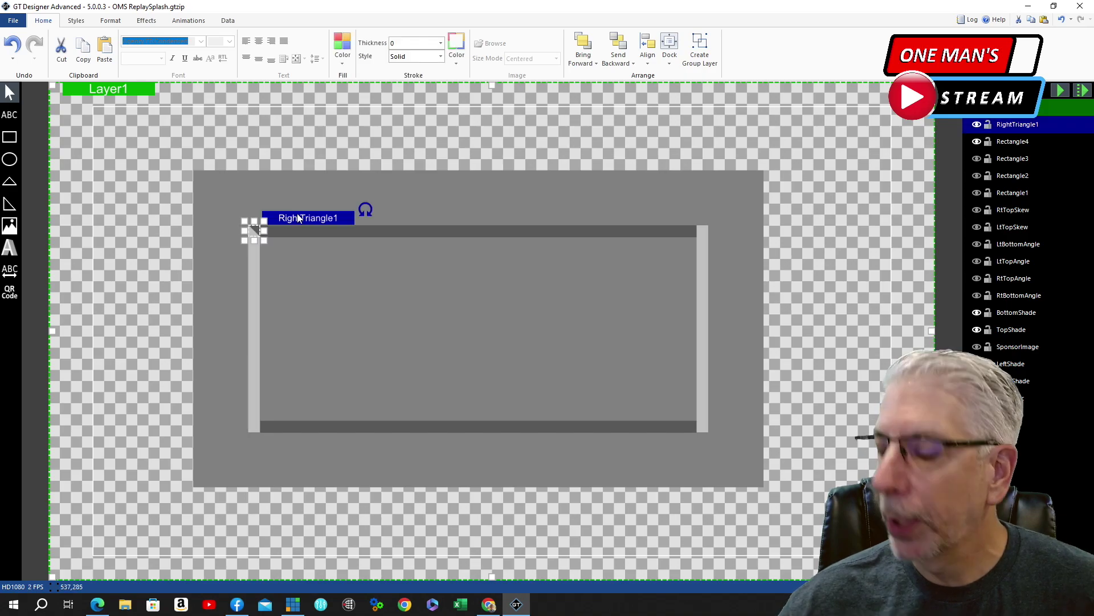
left_click(280, 238)
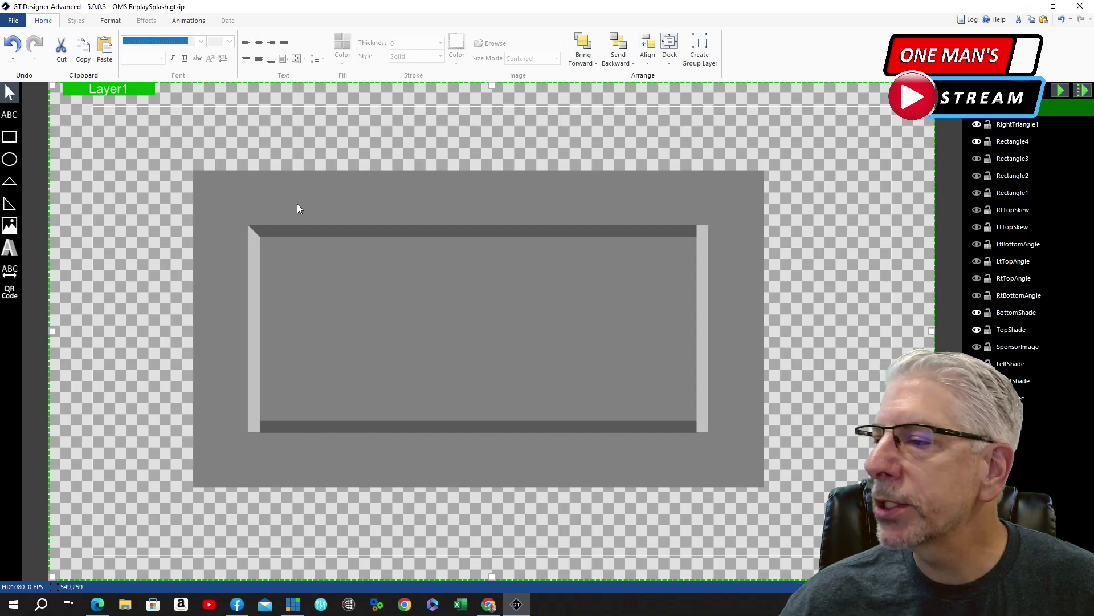
Step: View the copy and paste commands for RightTriangle1 and dismiss them
left_click(258, 228)
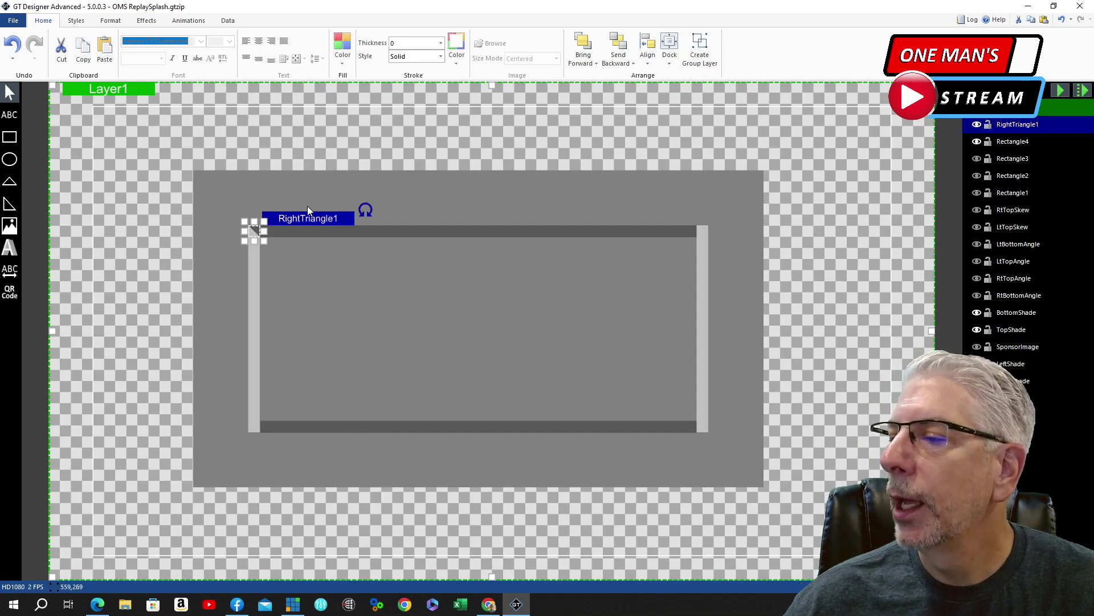
right_click(305, 218)
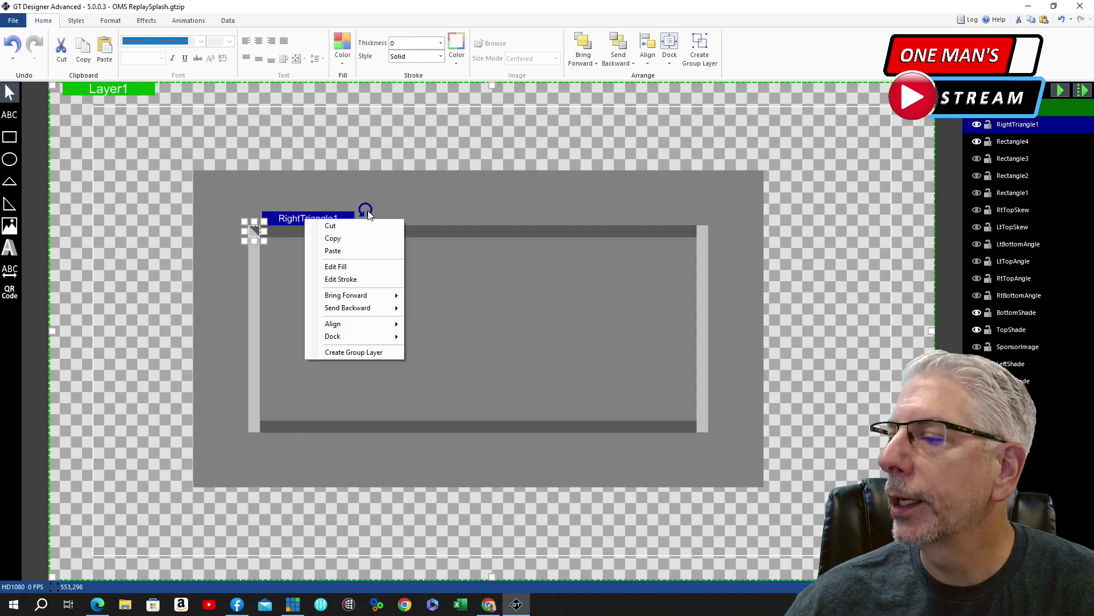
left_click(335, 166)
left_click(254, 229)
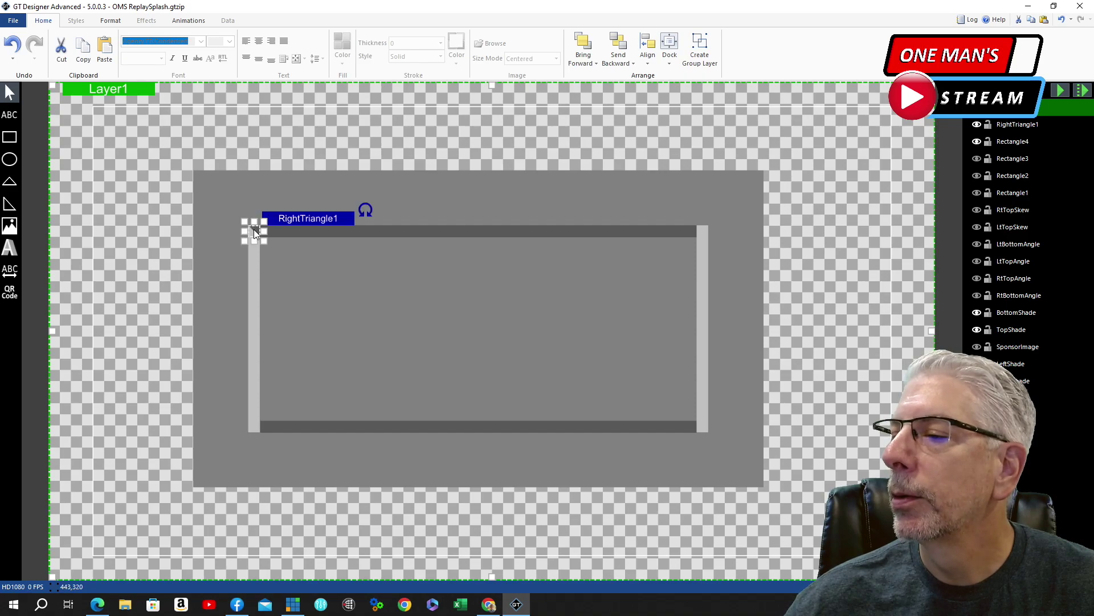
right_click(303, 217)
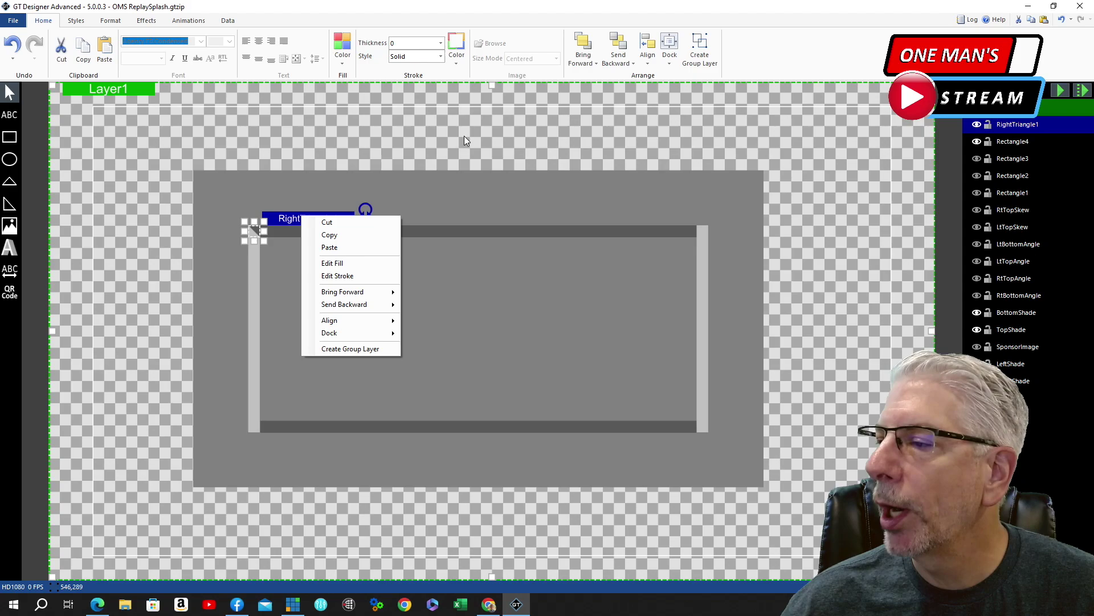
left_click(464, 137)
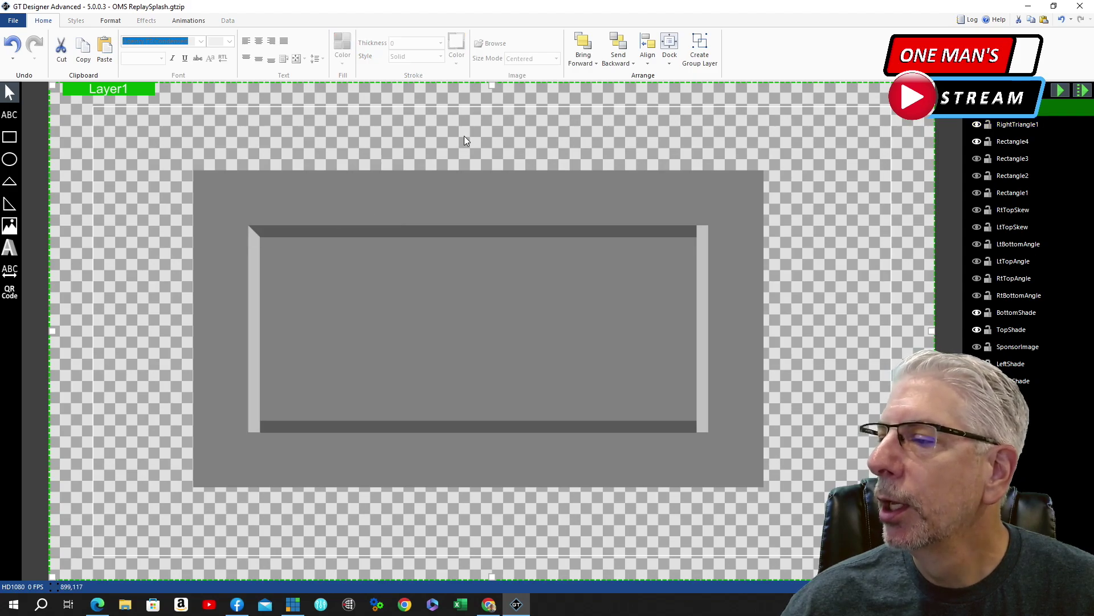
Step: Set RightTriangle1's Z rotation to 180 and deselect it
left_click(256, 228)
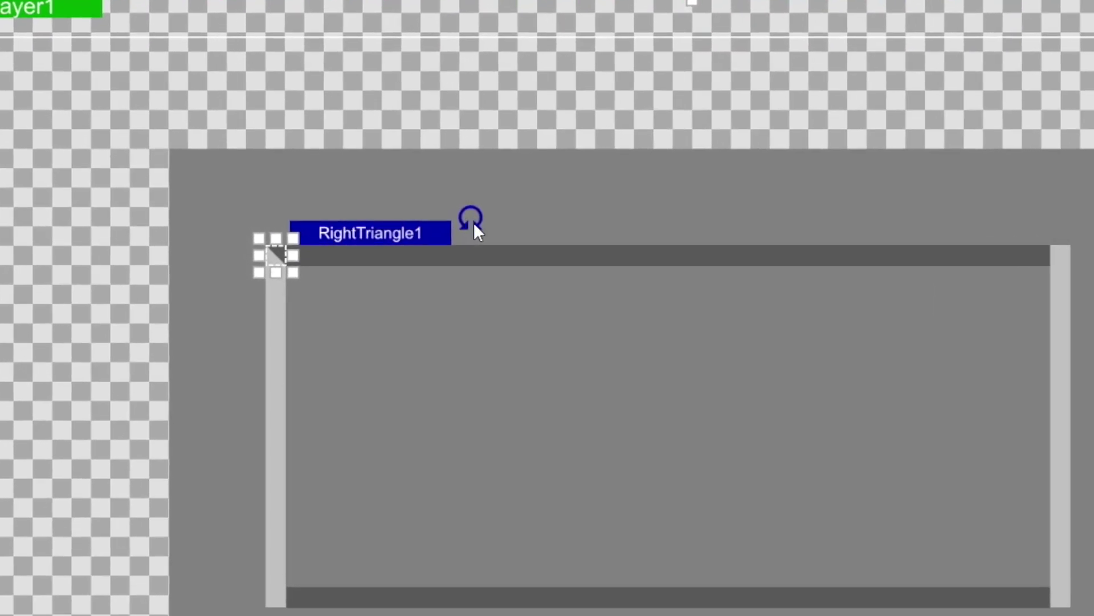
key("ctrl")
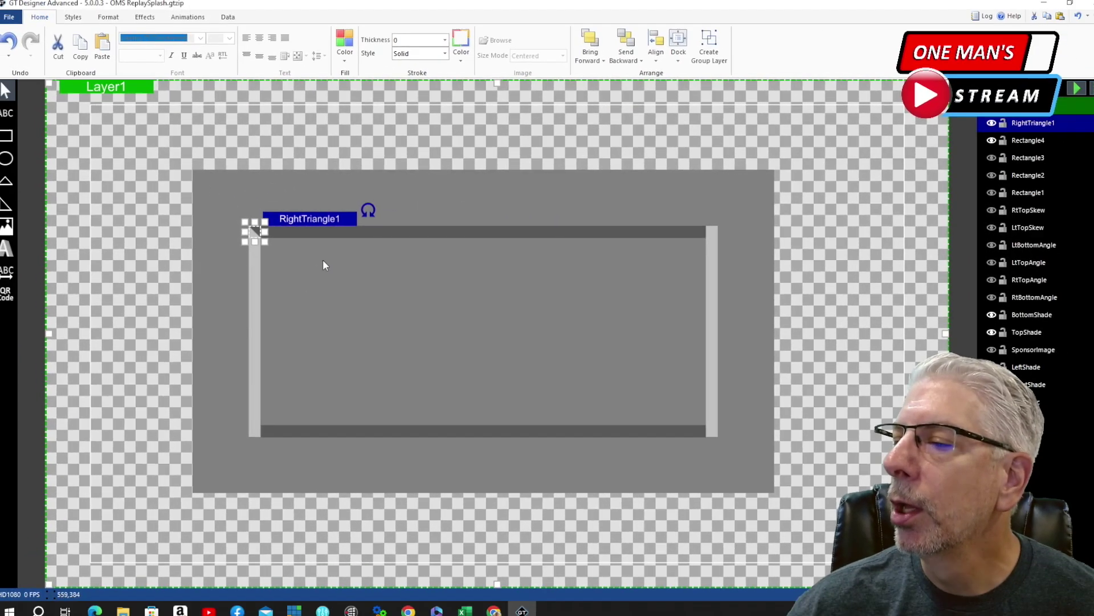
left_click(281, 249)
left_click(279, 253)
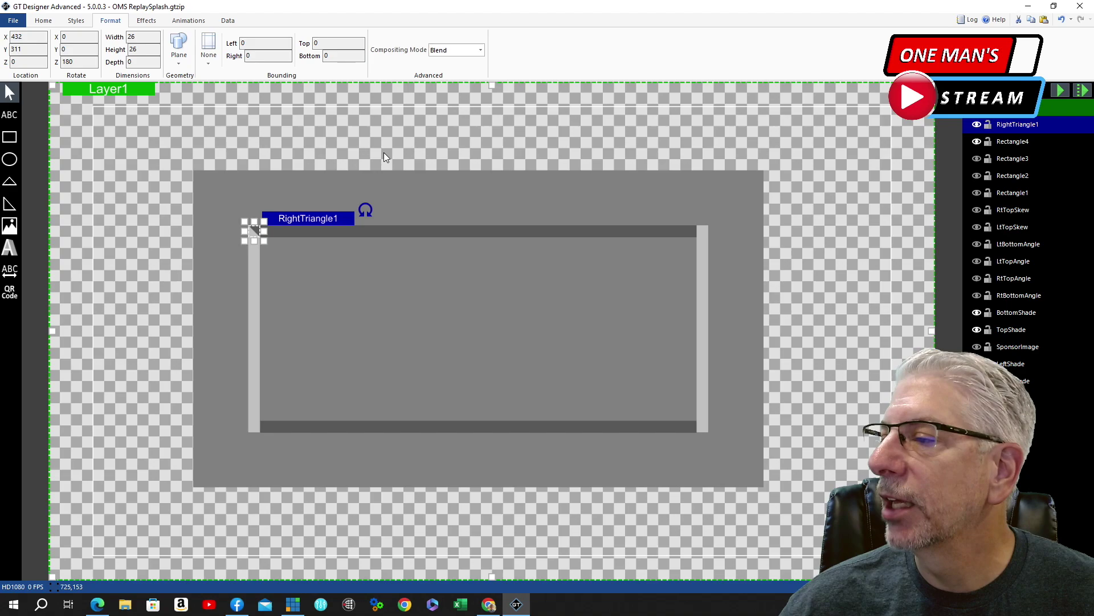
left_click(384, 145)
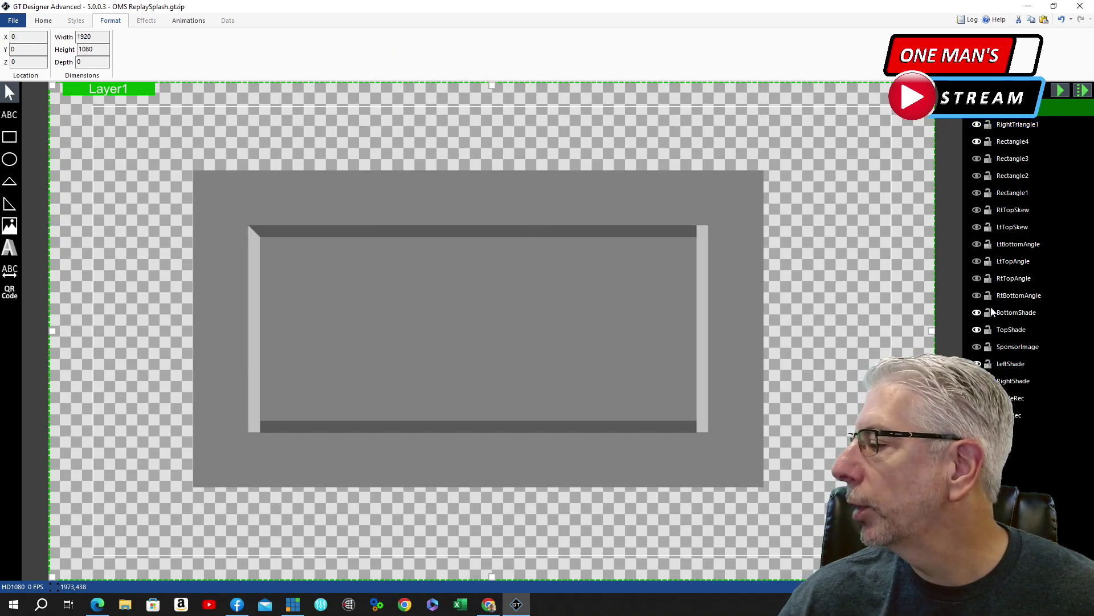
Step: Make the RtBottomAngle and LtTopAngle triangles visible and select LtTopAngle
left_click(977, 295)
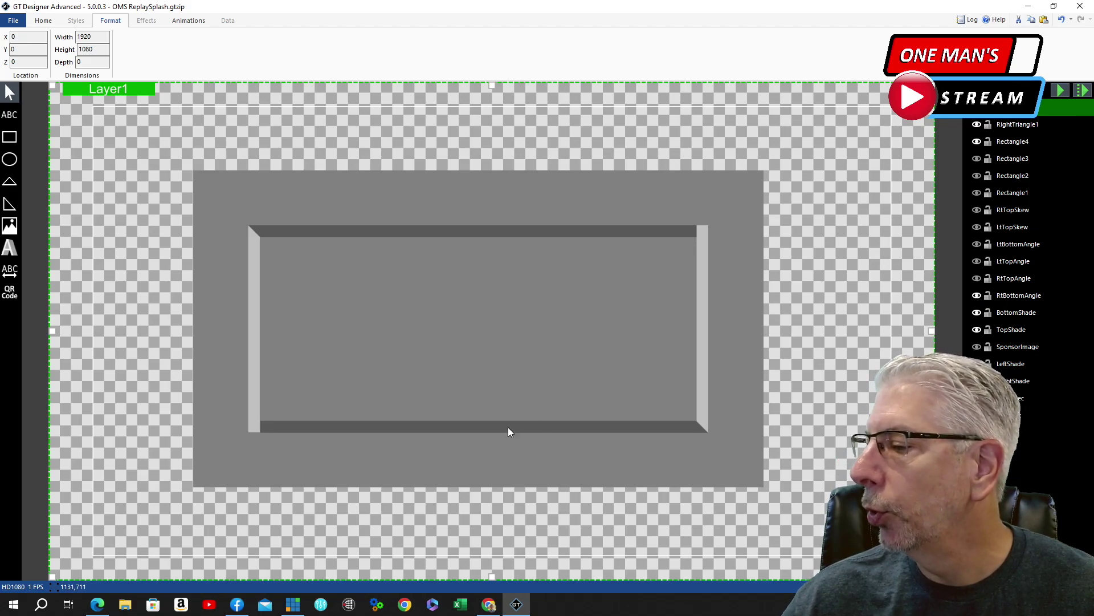
left_click(977, 295)
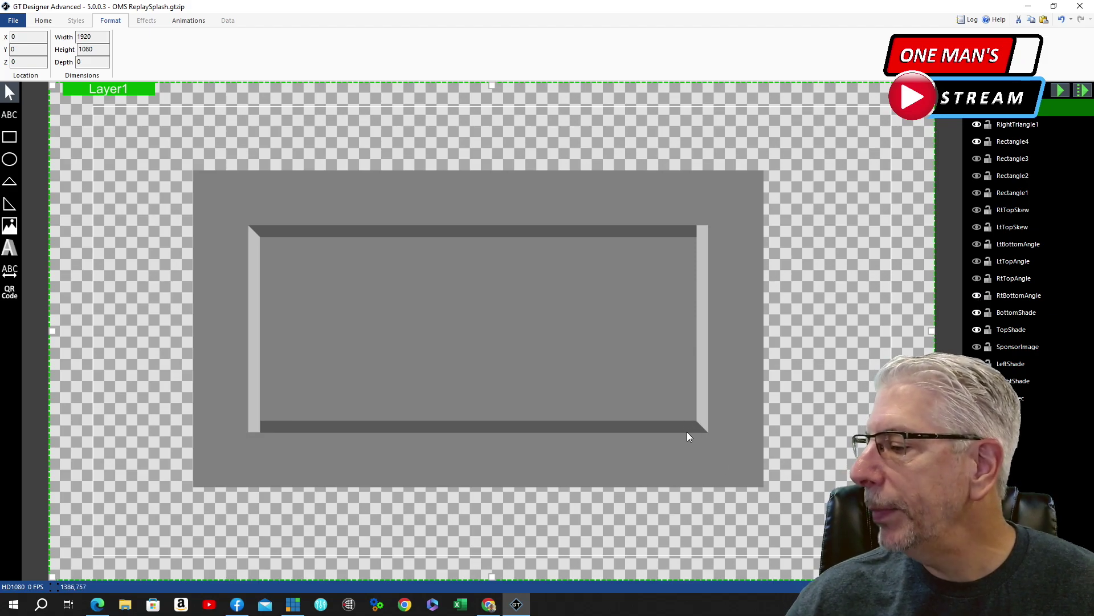
left_click(1009, 261)
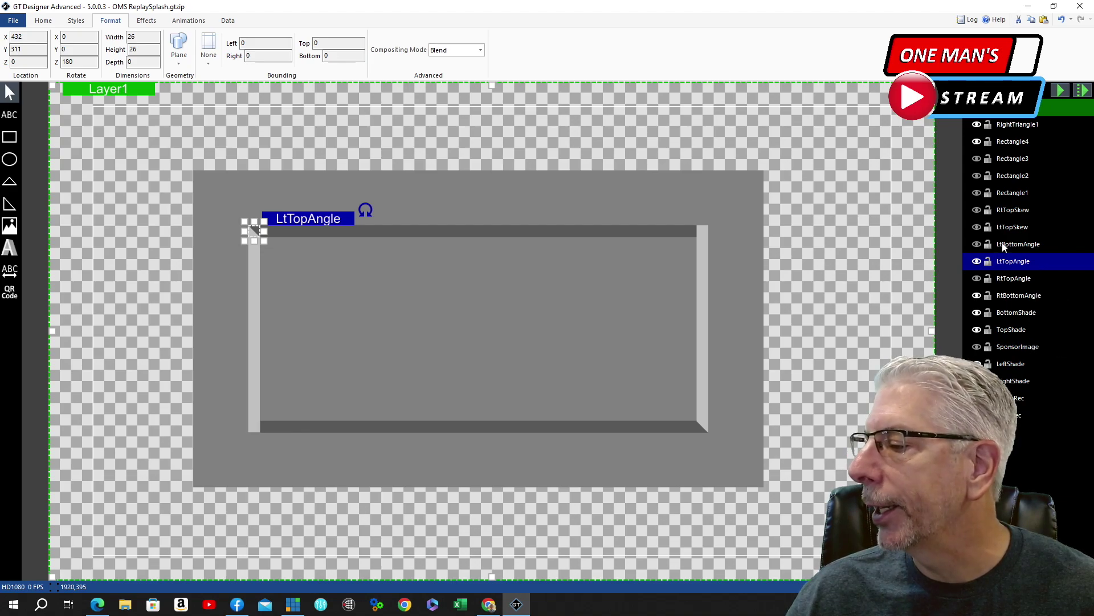
Step: Make the LtBottomAngle and RtTopAngle corner triangles visible, finishing with nothing selected
left_click(977, 246)
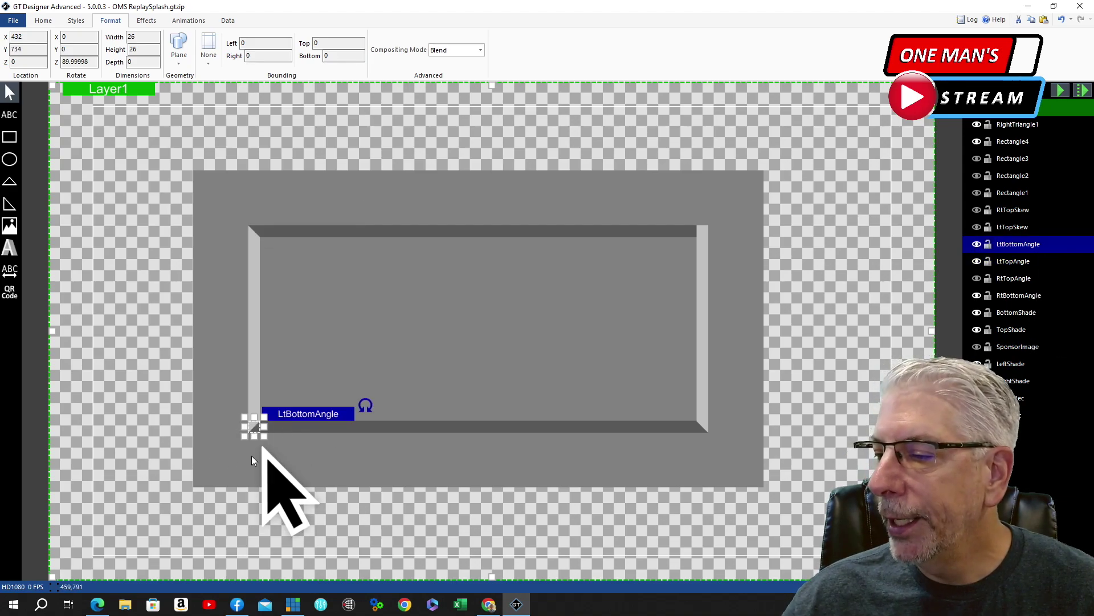
left_click(243, 467)
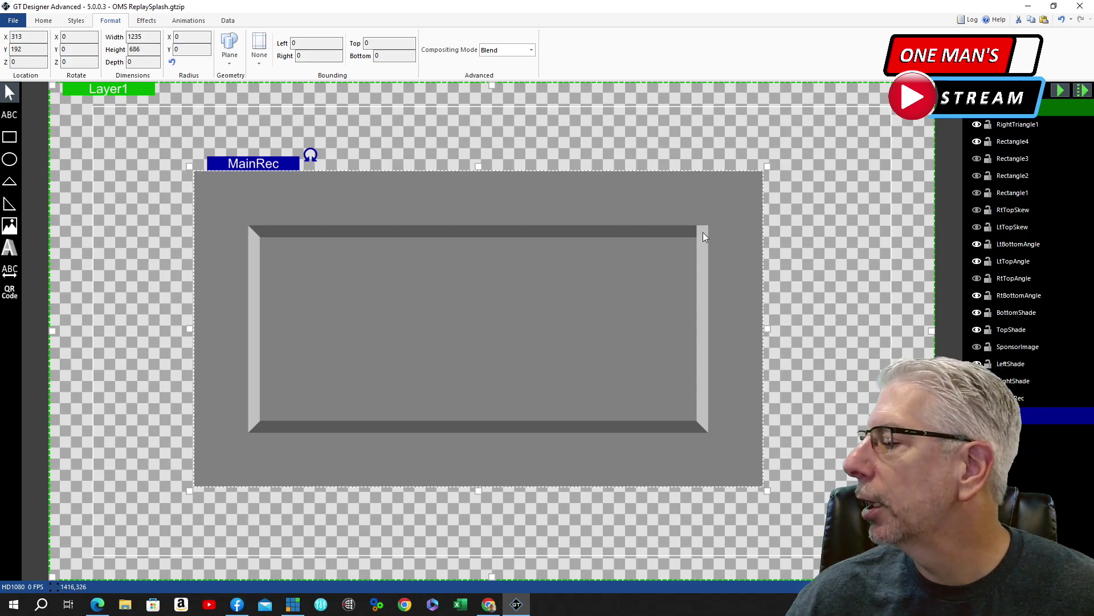
left_click(1008, 280)
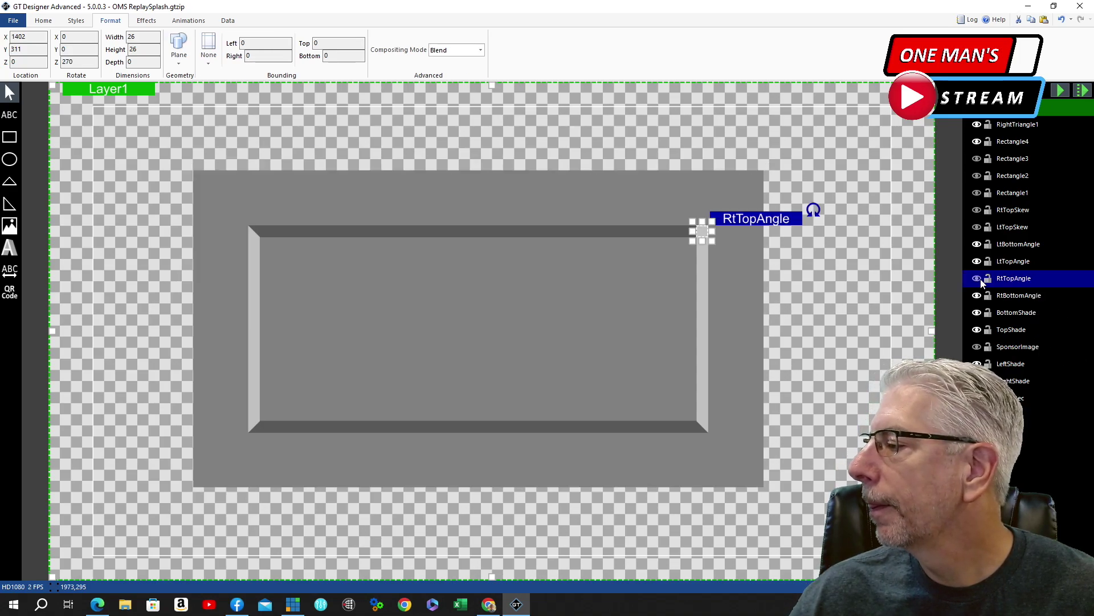
left_click(844, 172)
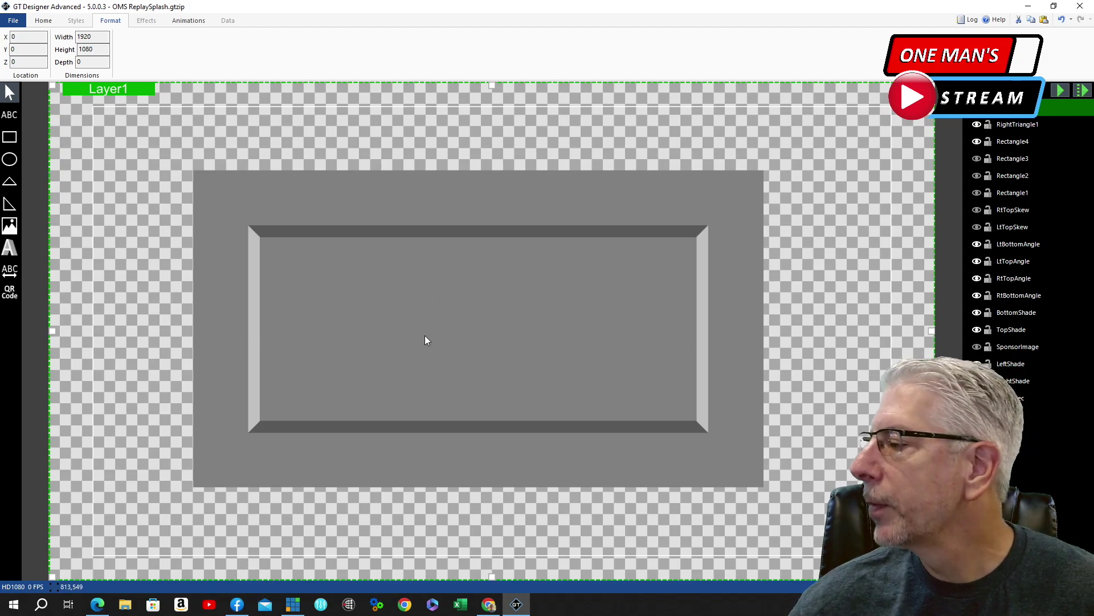
Step: Make SponsorImage visible, apply the Glow Large shadow to it, and deselect it
left_click(977, 347)
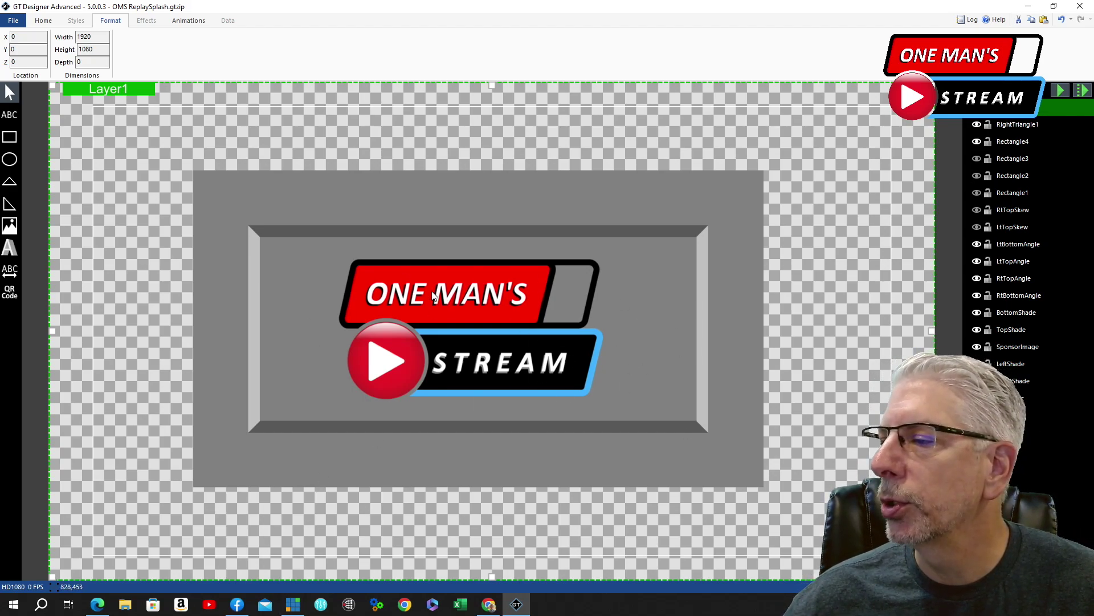
left_click(365, 263)
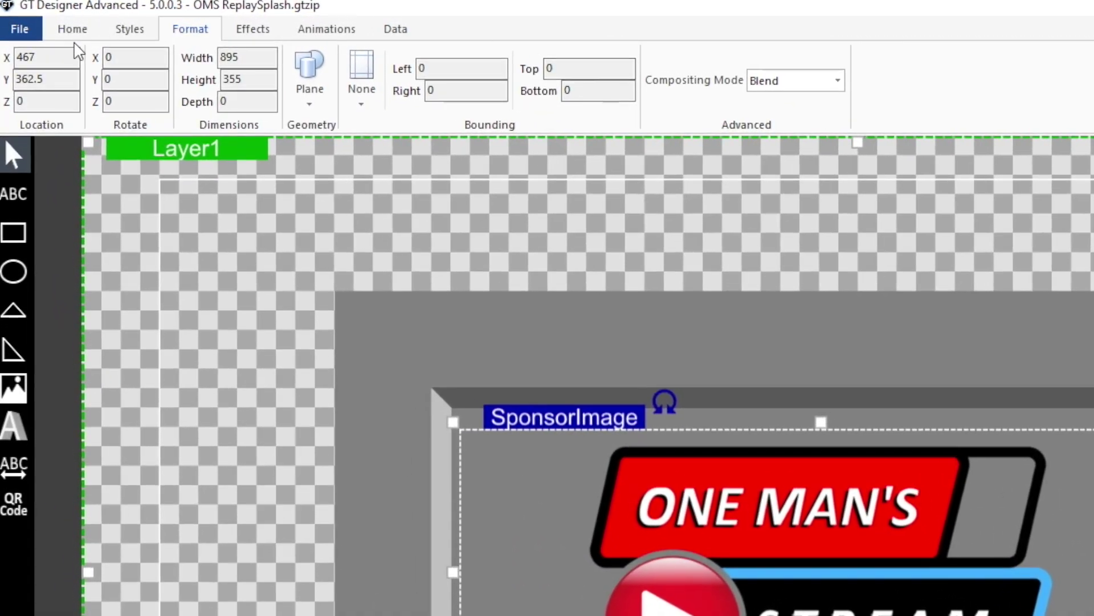
left_click(70, 29)
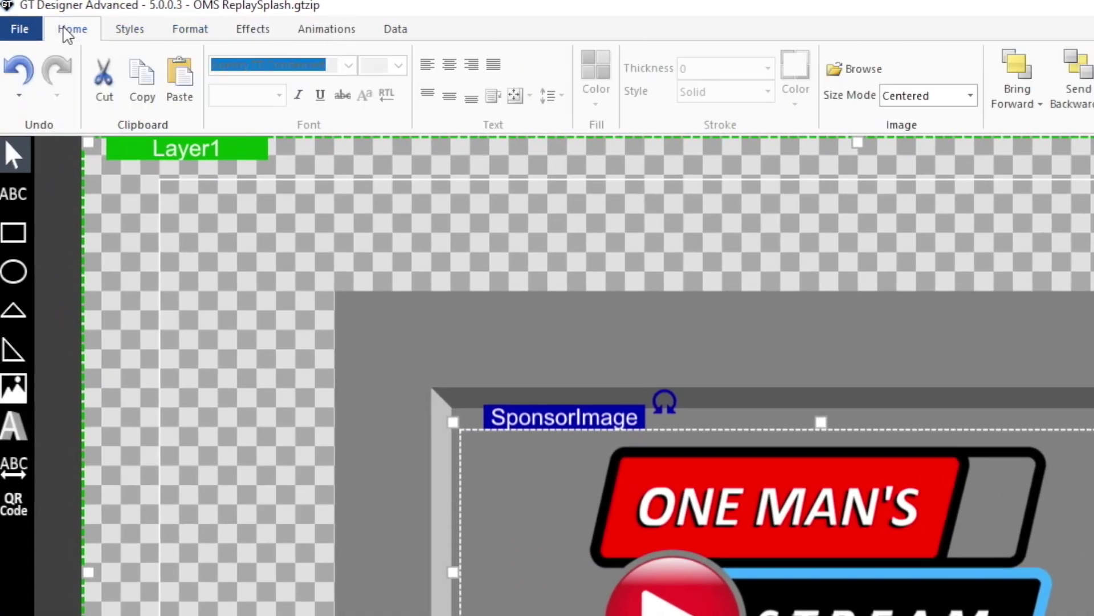
left_click(266, 32)
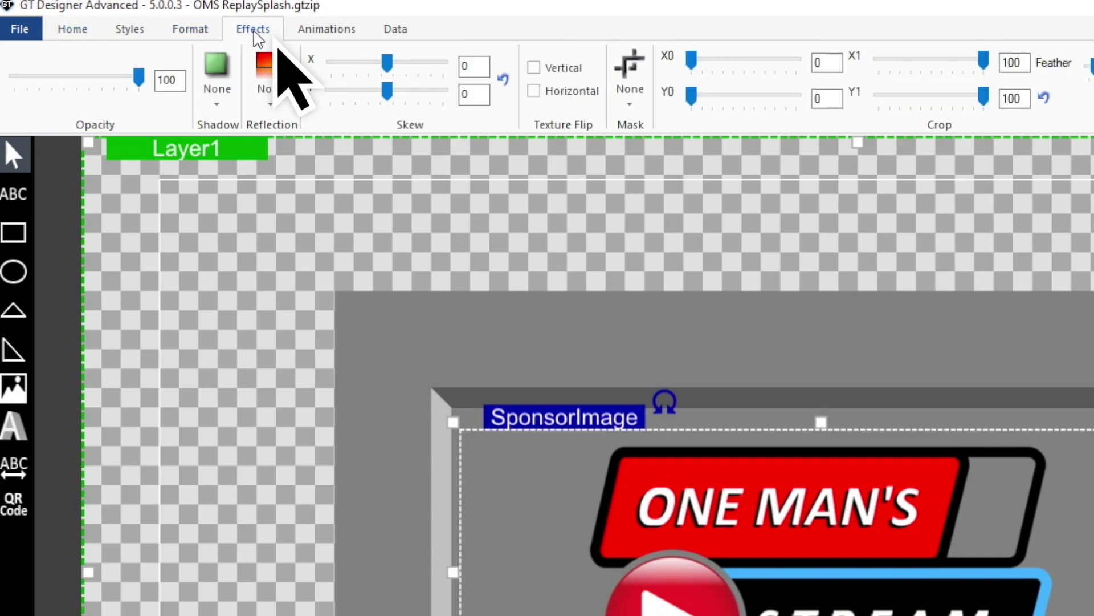
left_click(219, 104)
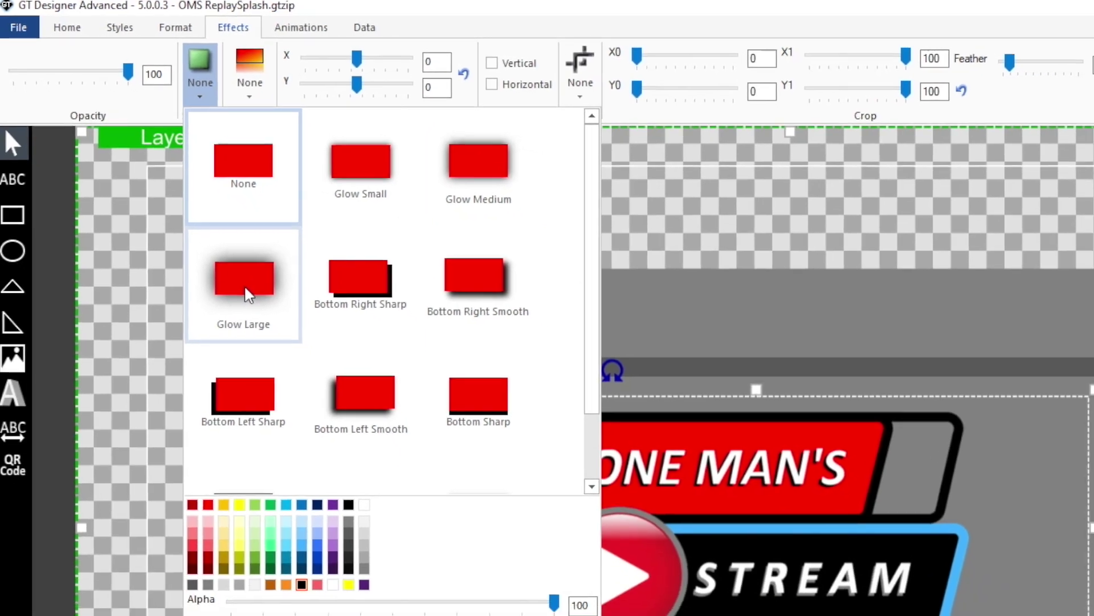
left_click(248, 291)
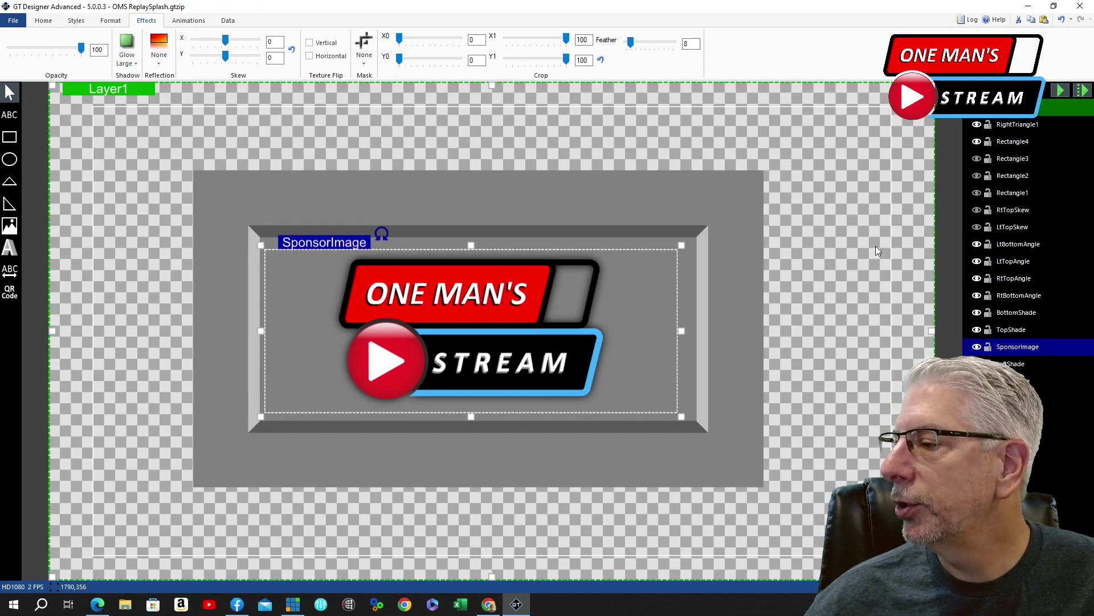
left_click(777, 357)
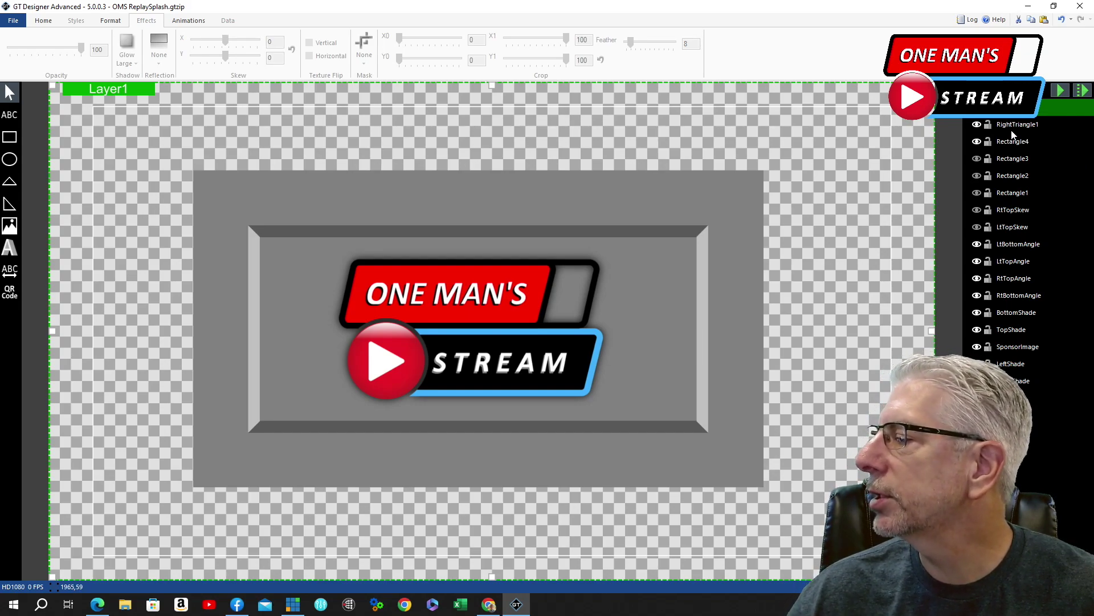
Step: Show Layer1's TransitionIn settings and play its Zoom animation
left_click(184, 21)
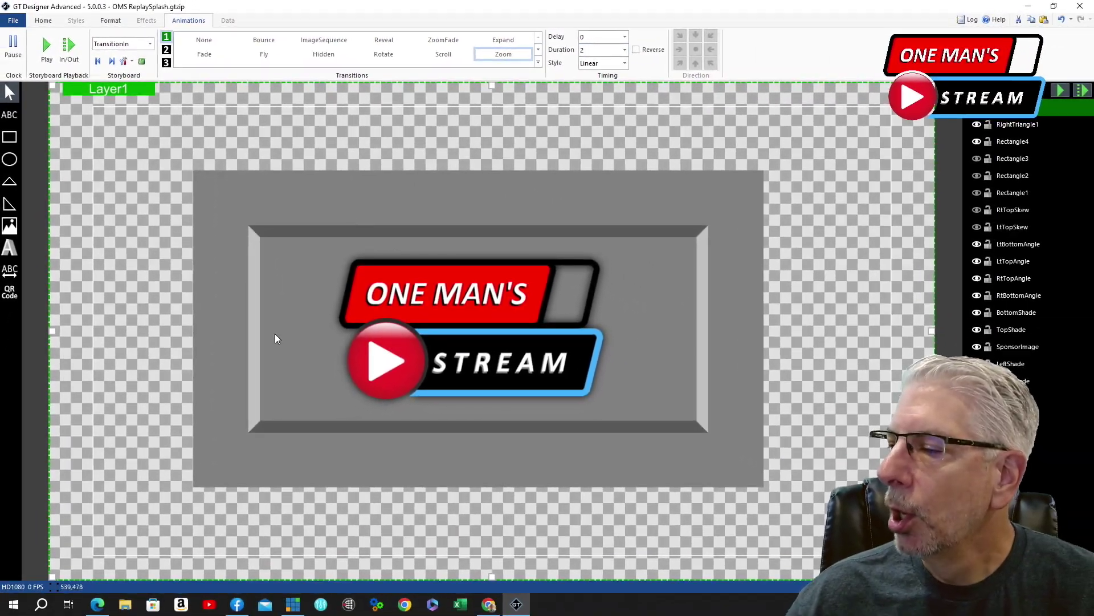
left_click(1059, 89)
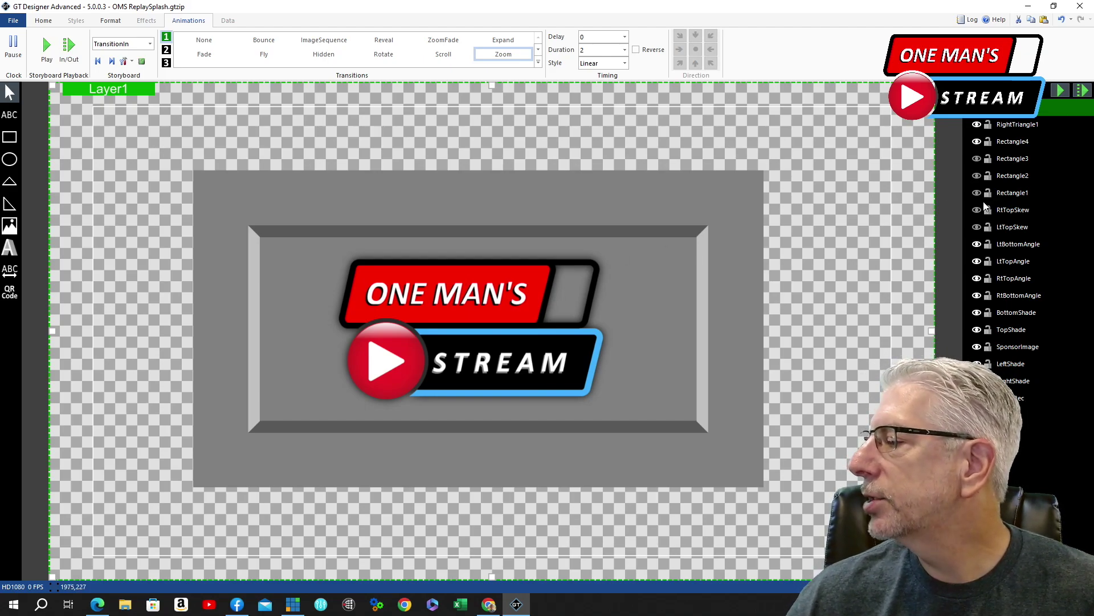
Step: Compare the frame's upper edge with the LtTopSkew and RtTopSkew highlight bars shown and hidden
left_click(977, 228)
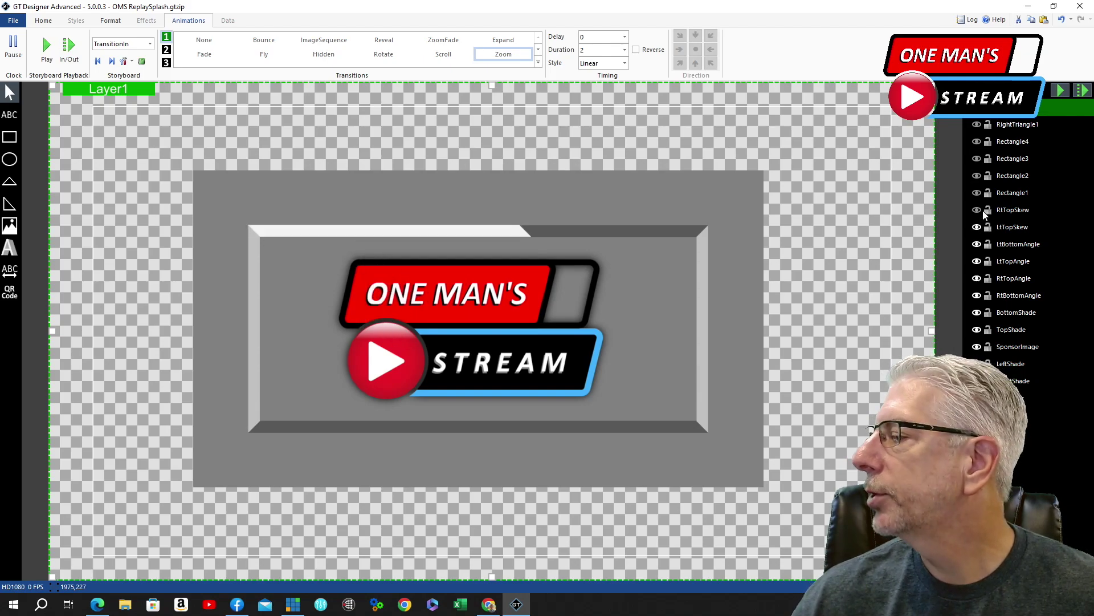
left_click(977, 210)
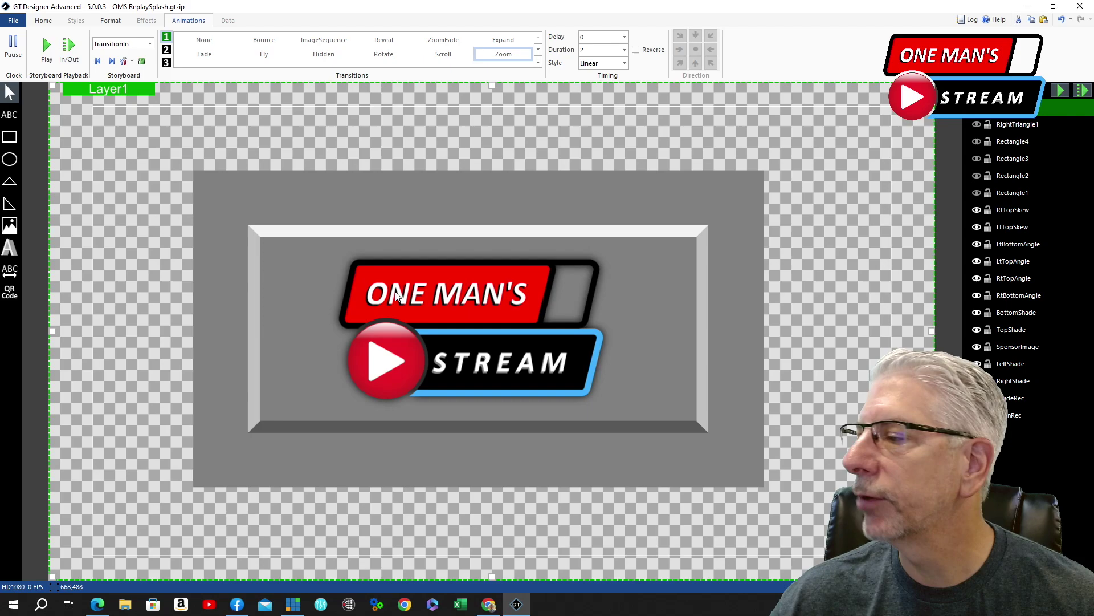
left_click(977, 227)
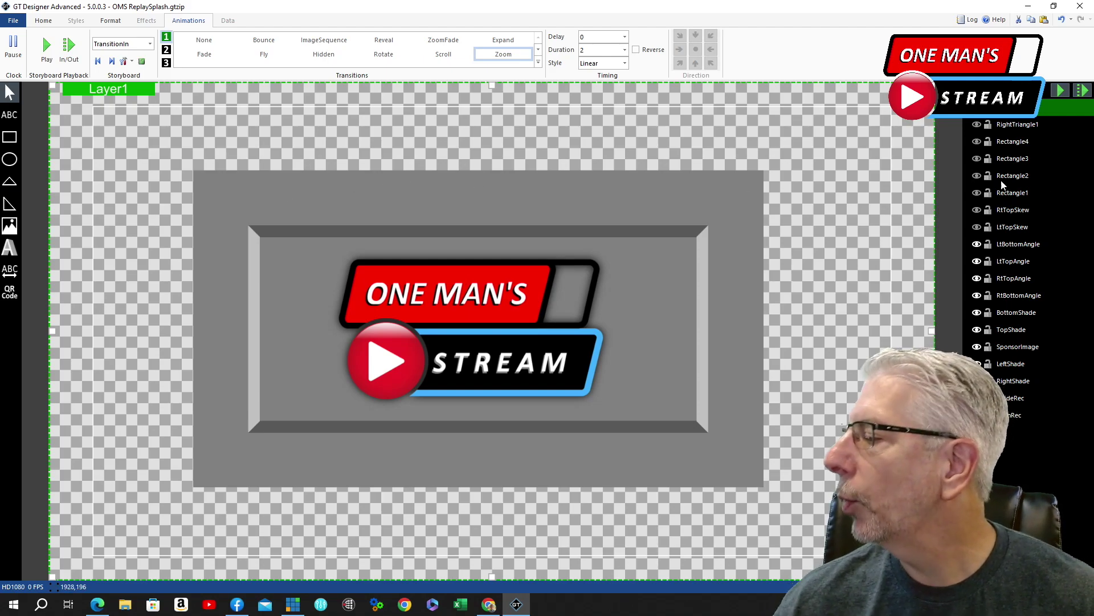
Step: Make the LtTopSkew bar visible, select it, and display its skew effect settings
left_click(978, 228)
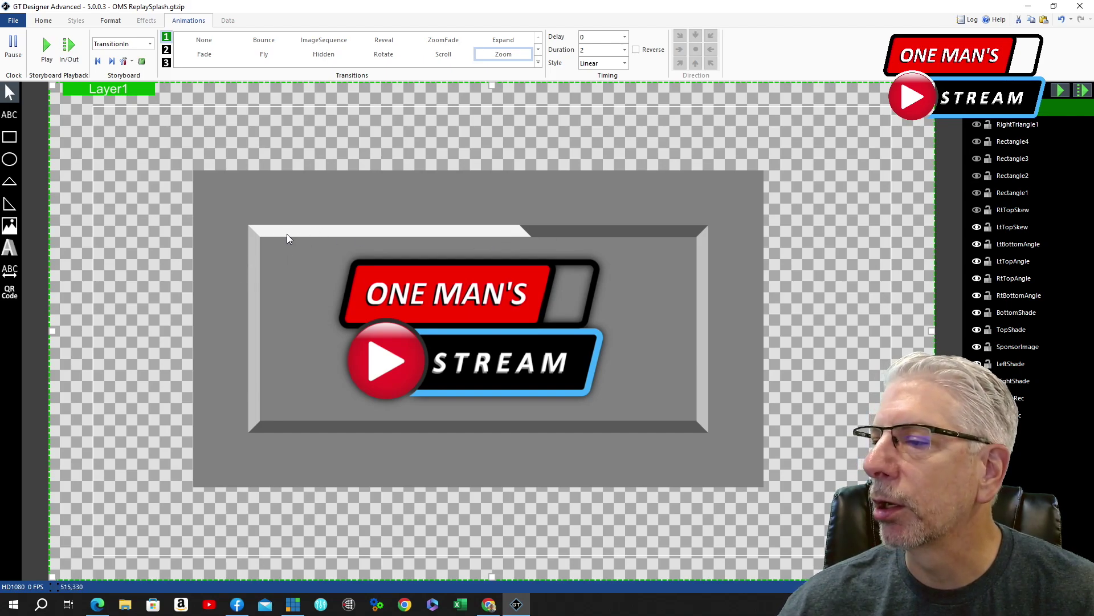
left_click(494, 234)
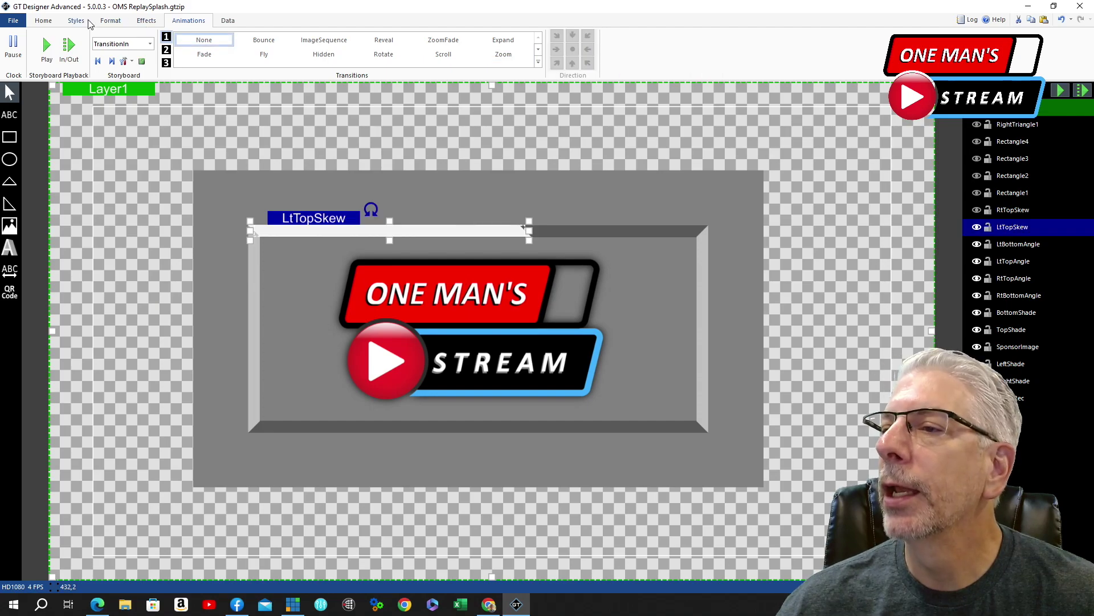
left_click(147, 20)
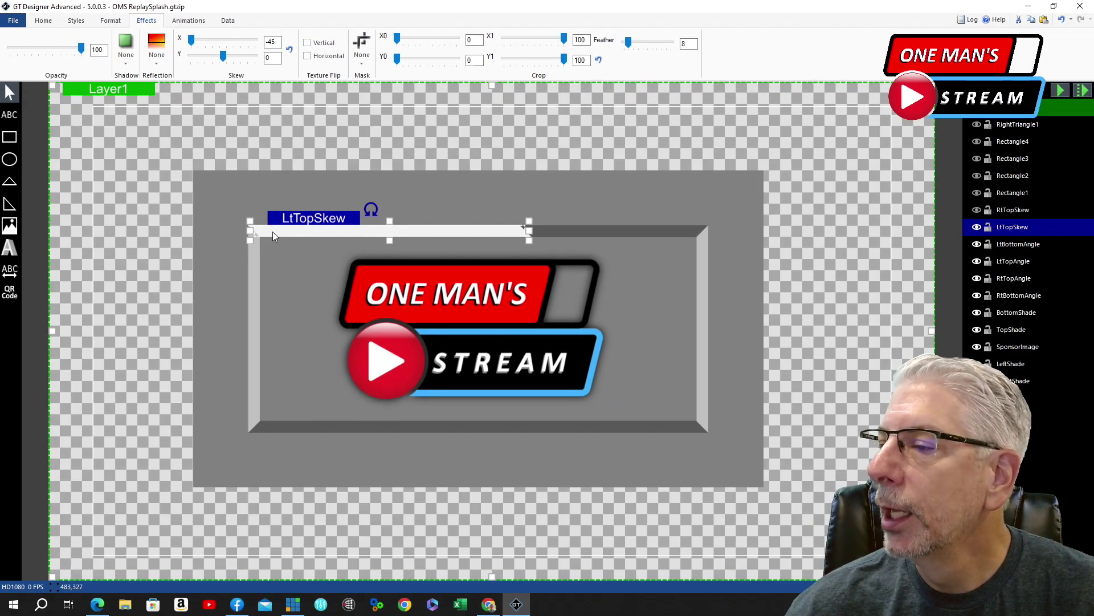
Step: View the copy and paste commands for LtTopSkew, dismiss them, and reselect the bar
right_click(306, 217)
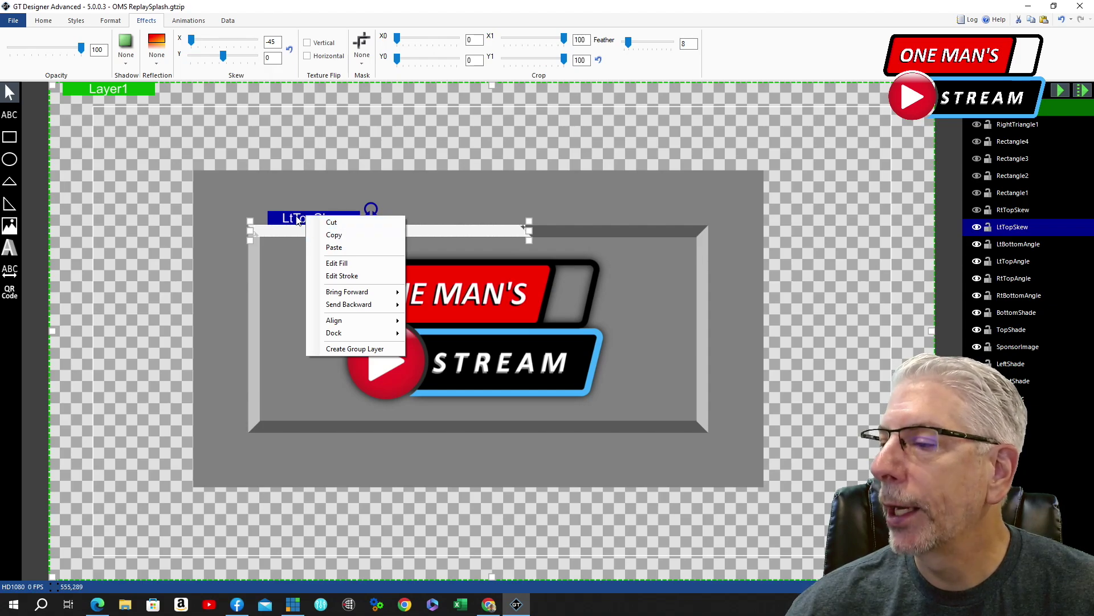
right_click(297, 220)
right_click(296, 217)
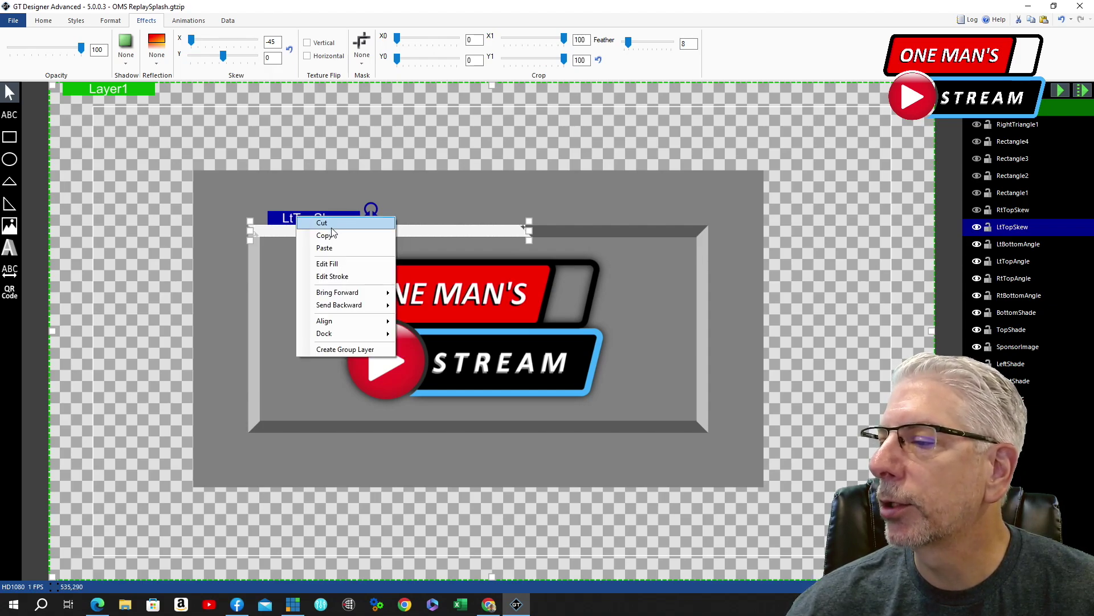
left_click(442, 127)
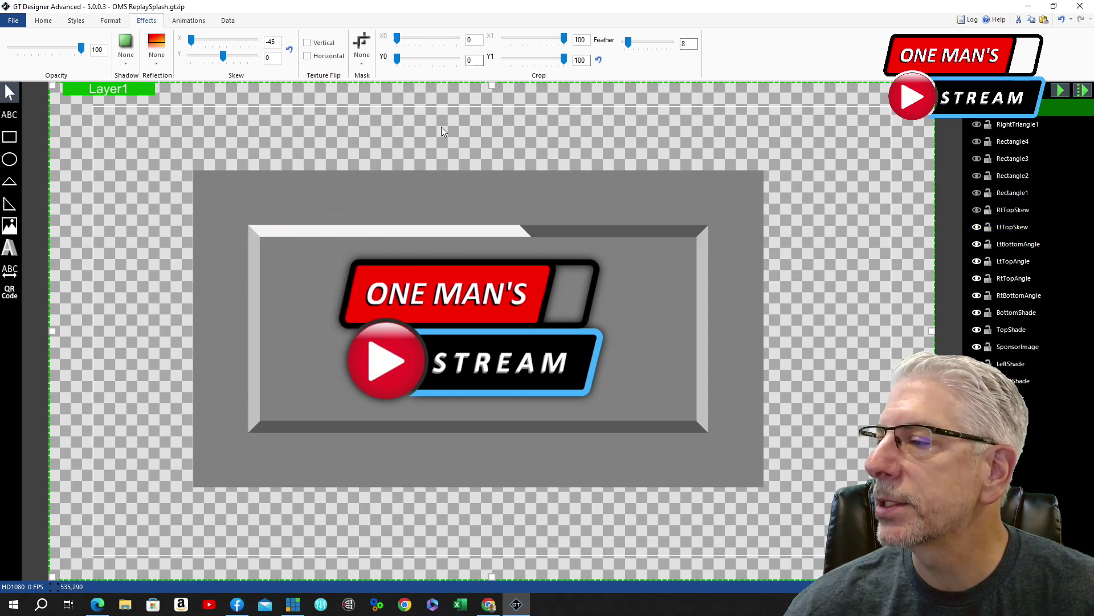
left_click(364, 232)
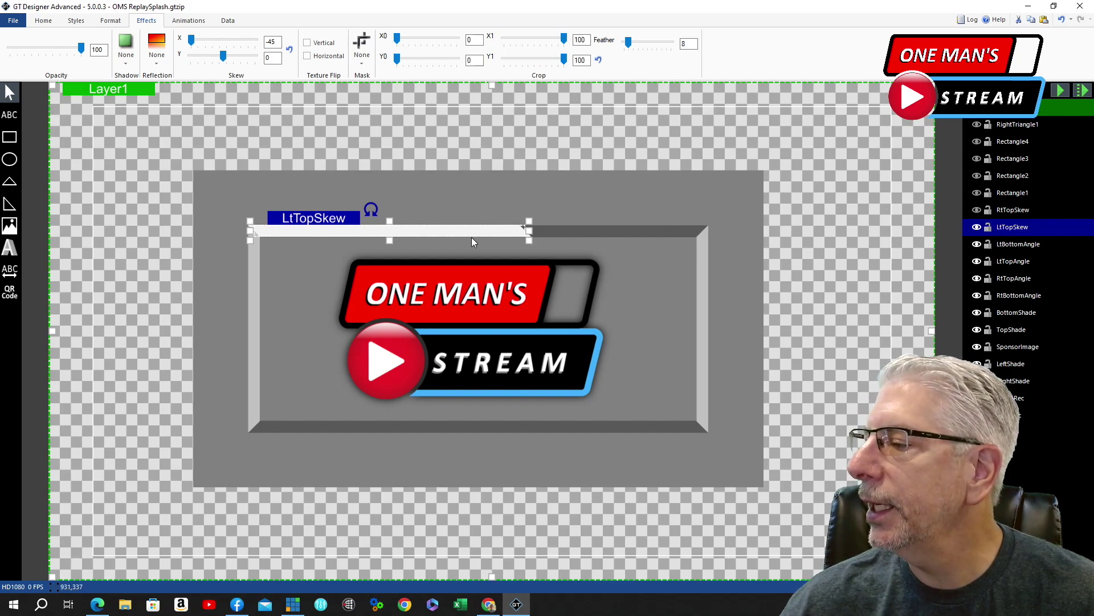
Step: Make the RtTopSkew bar visible, check the skew settings of both bars, and deselect them
left_click(976, 210)
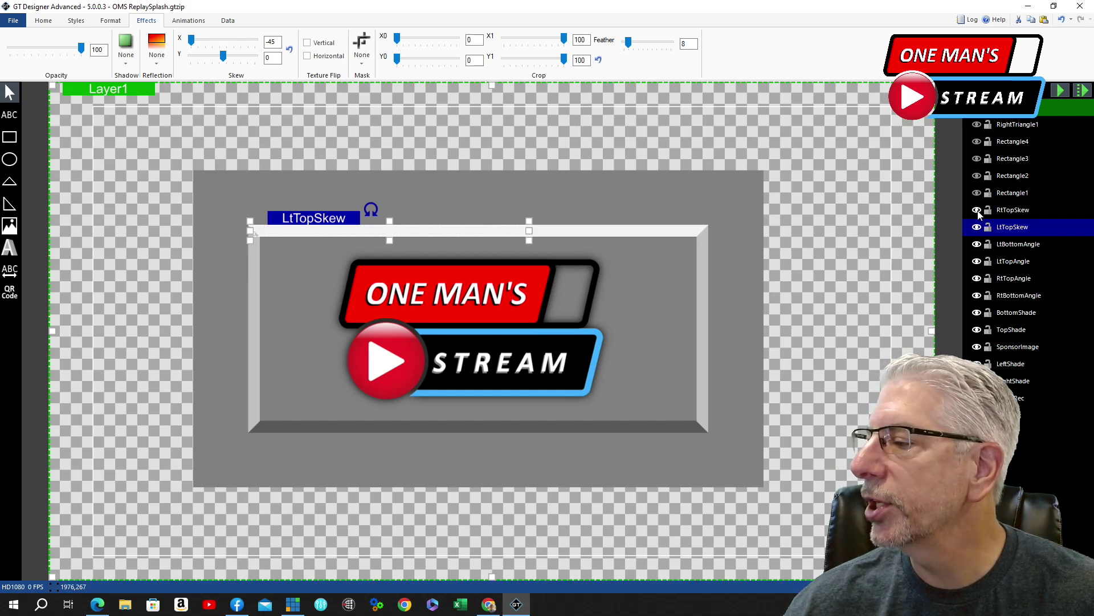
left_click(684, 232)
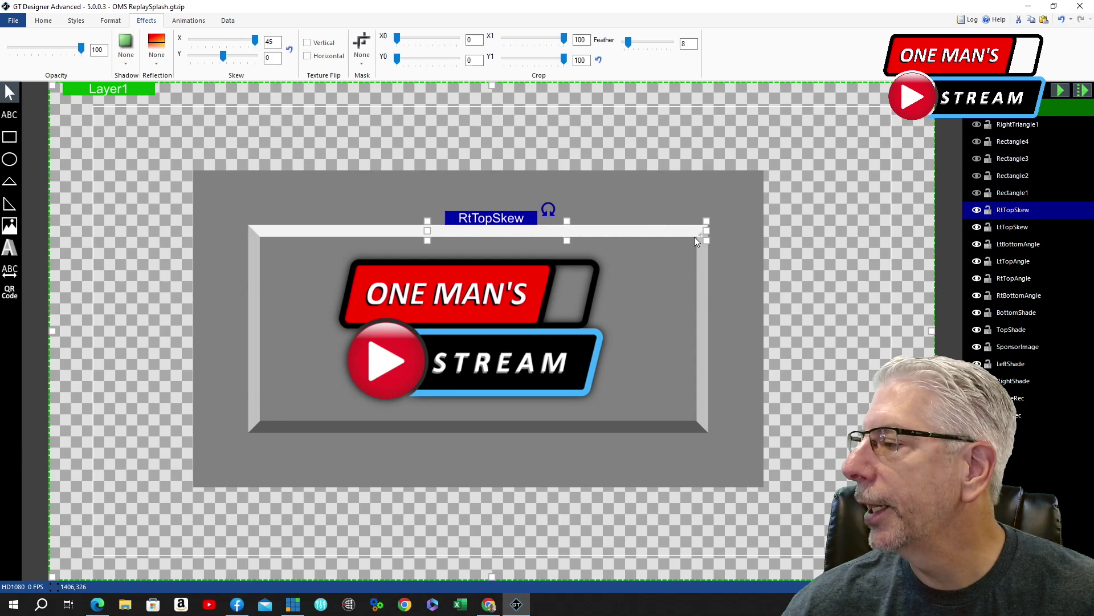
left_click(1012, 226)
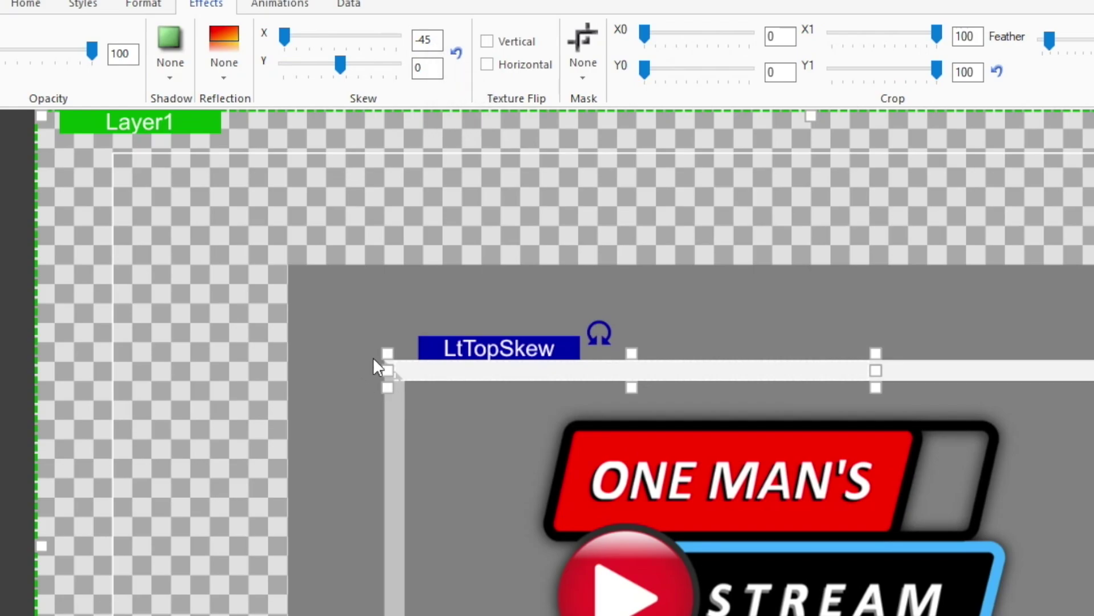
left_click(411, 393)
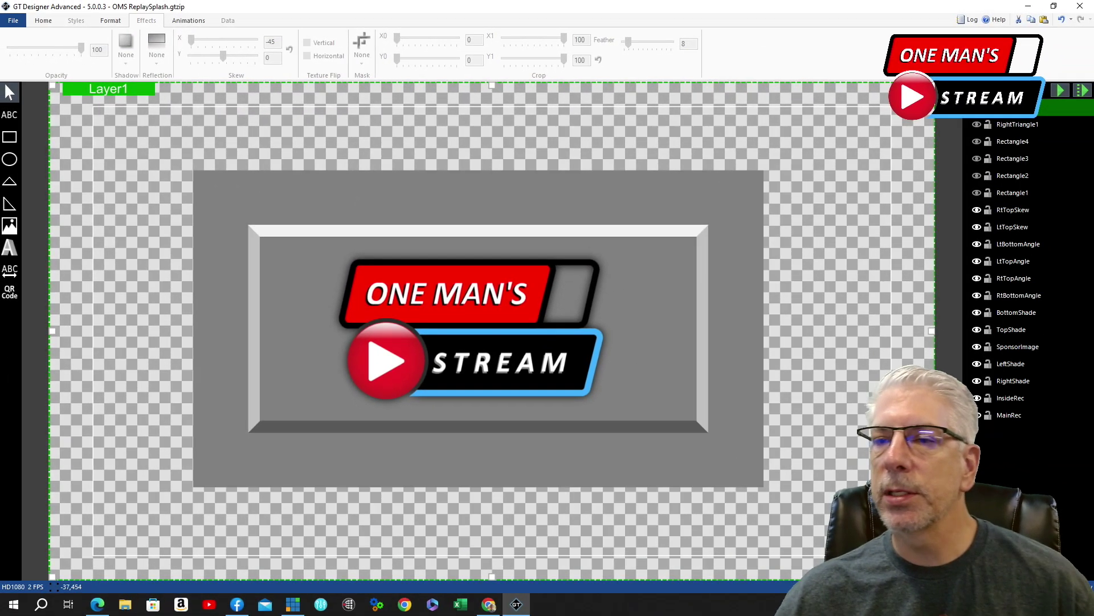
Step: Hide the two skew bars, four shade bars and four corner triangles, keeping SponsorImage visible
left_click(977, 227)
left_click(977, 211)
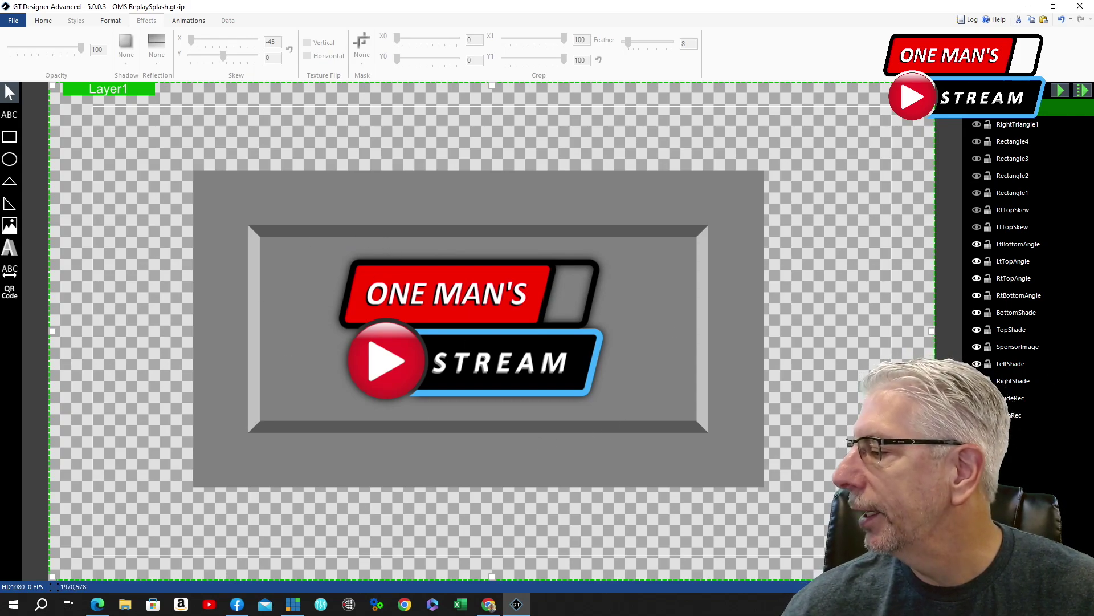
left_click(977, 380)
left_click(977, 363)
left_click(977, 346)
left_click(977, 346)
left_click(977, 330)
left_click(977, 312)
left_click(977, 295)
left_click(977, 278)
left_click(977, 261)
left_click(977, 244)
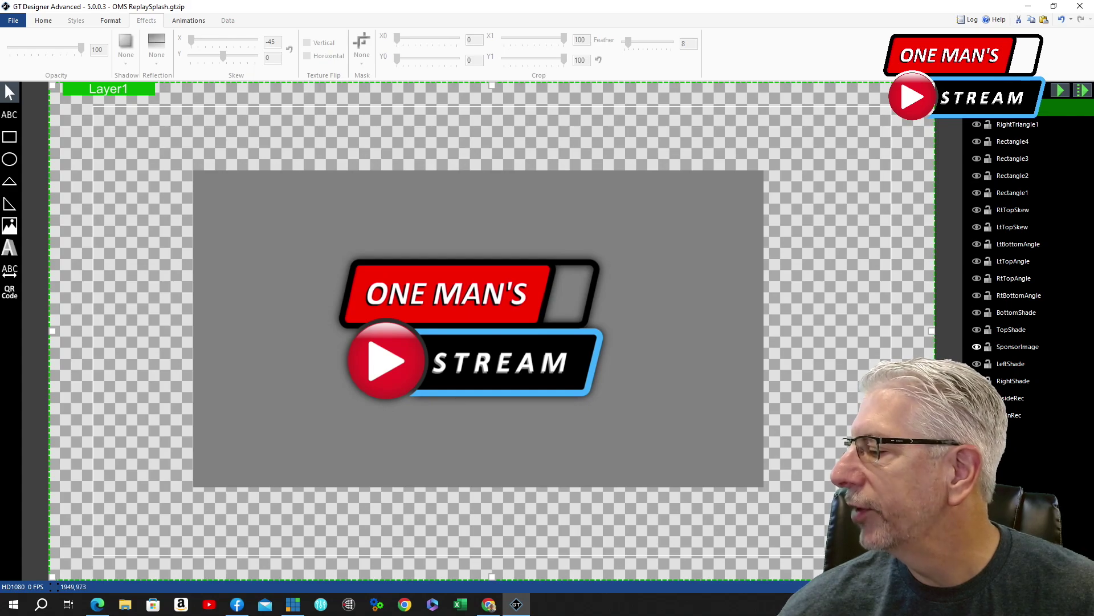
Step: Make the RightShade, LeftShade, TopShade and BottomShade bars visible again
left_click(977, 364)
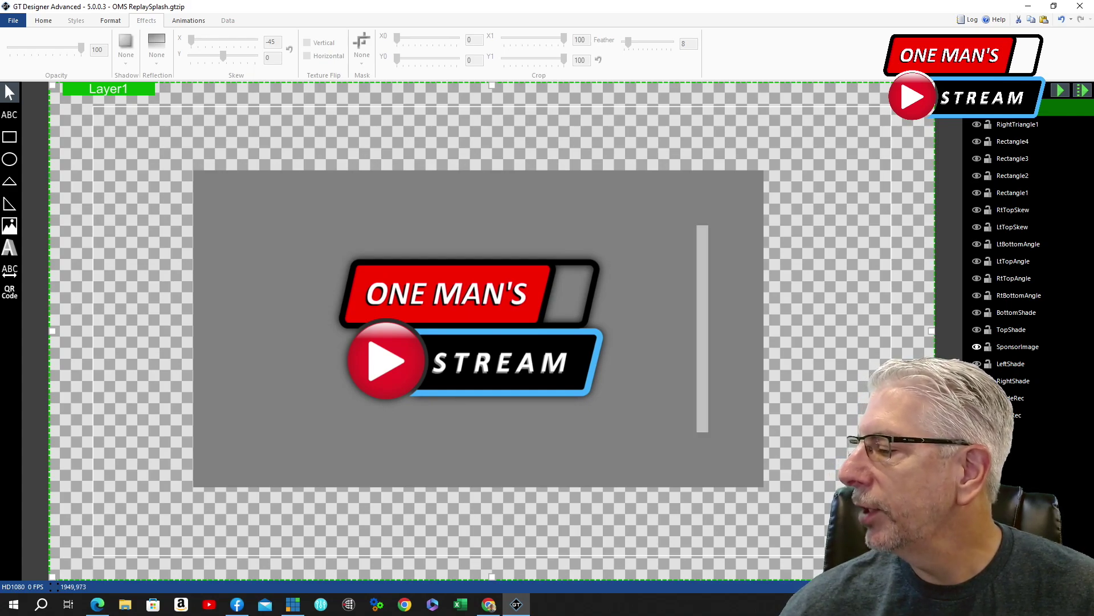
left_click(977, 364)
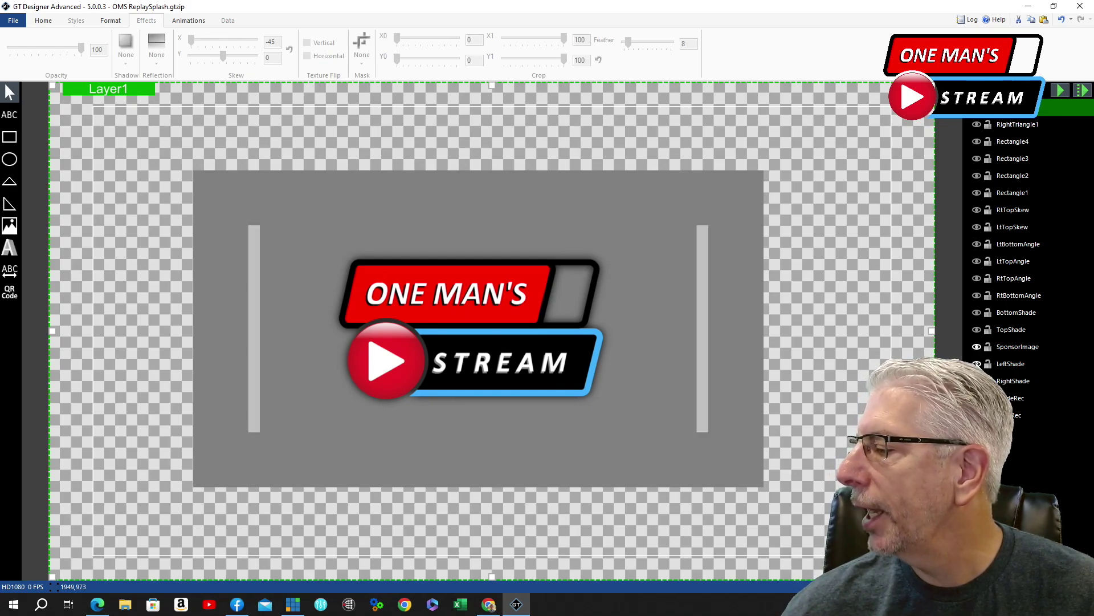
left_click(977, 330)
left_click(977, 313)
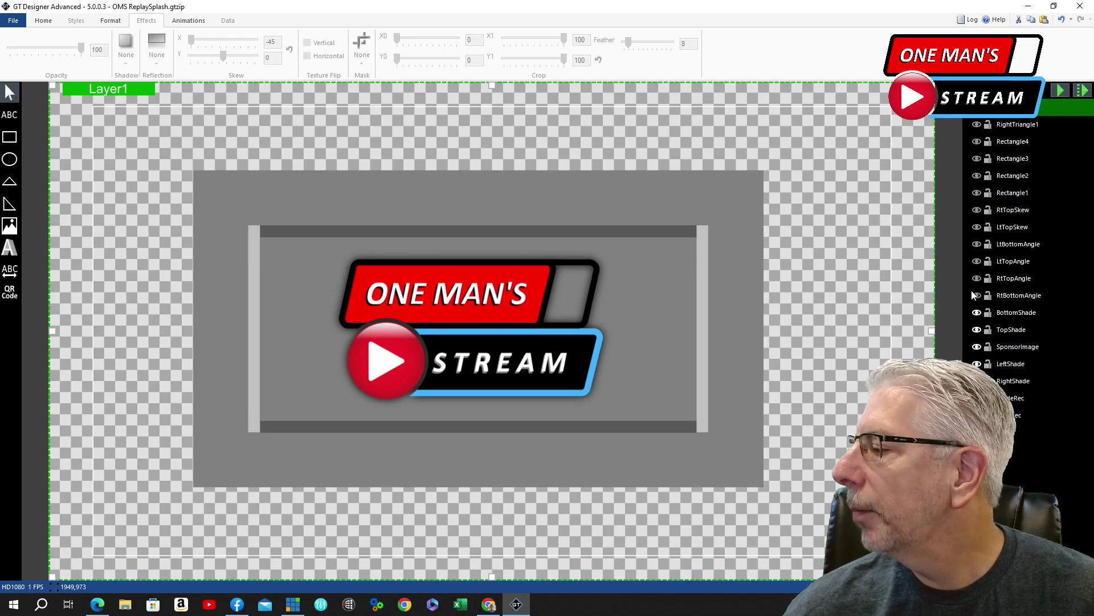
Step: Make the four corner triangles and the RtTopSkew and LtTopSkew bars visible again
left_click(977, 295)
left_click(977, 278)
left_click(977, 261)
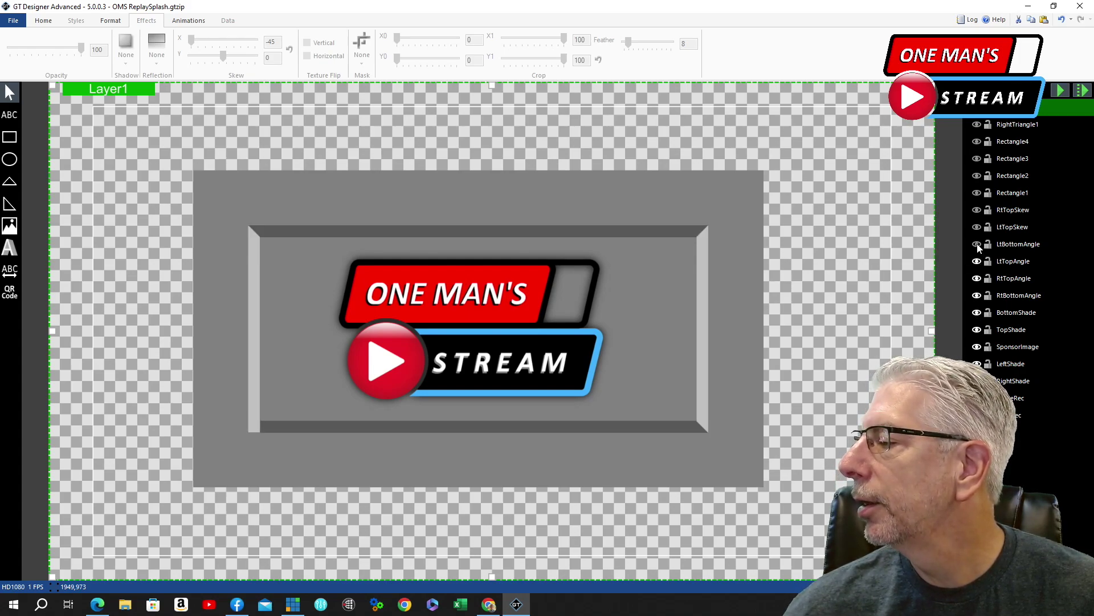
left_click(977, 244)
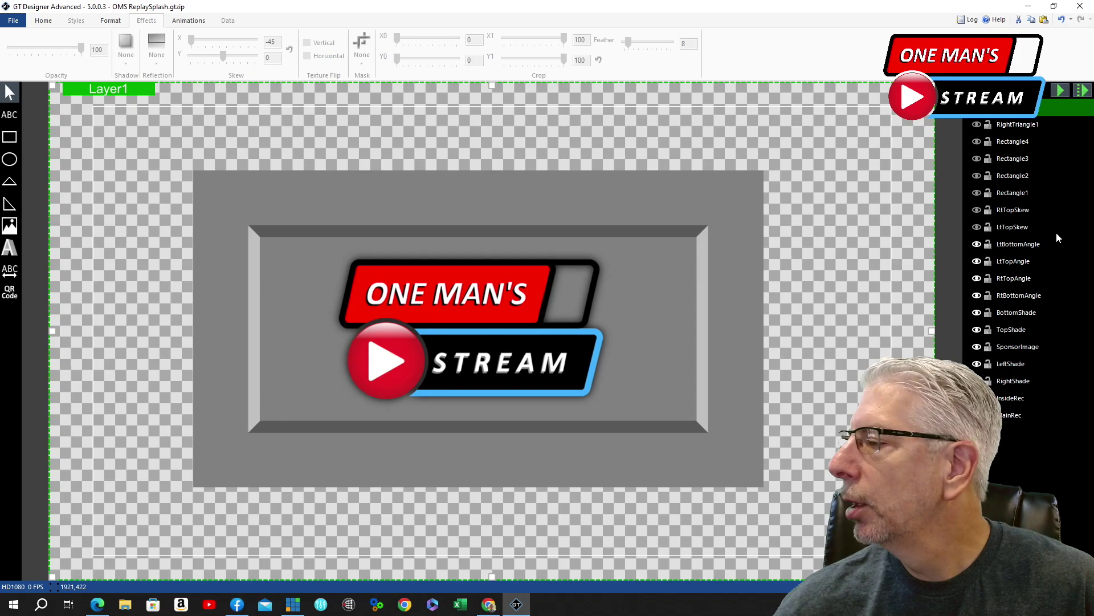
left_click(978, 211)
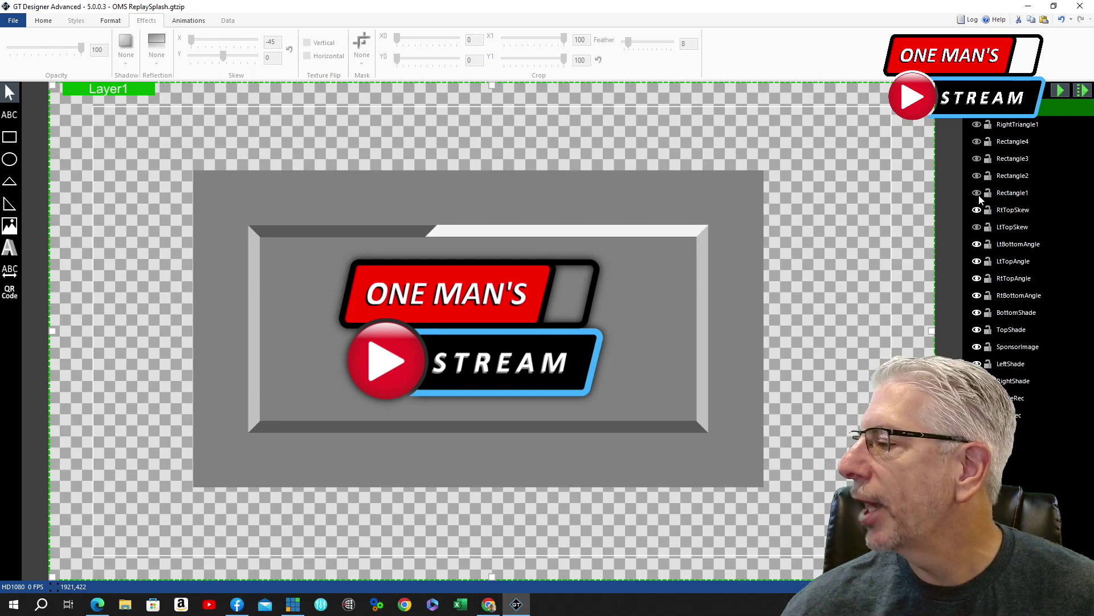
left_click(977, 227)
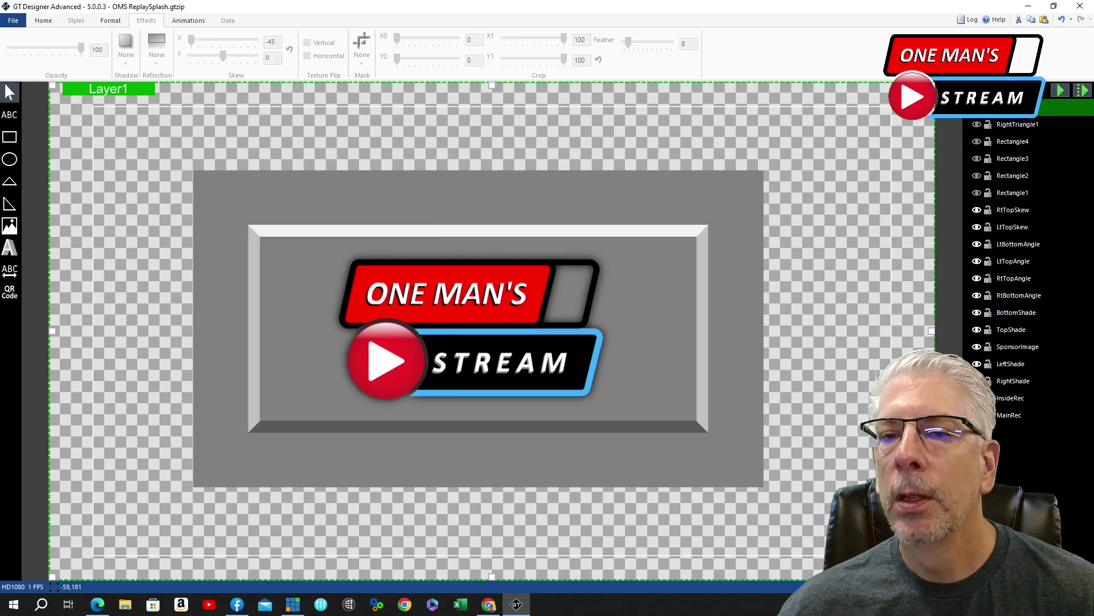